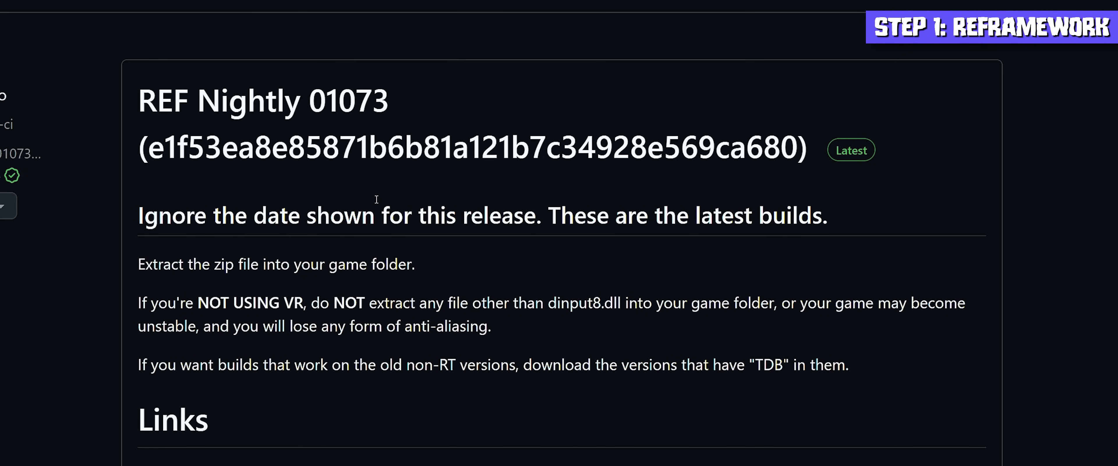
Delete the MHWILDS zip archive from Downloads, and open the extracted MHWILDS folder with its files shown as large icons.
scroll(355, 180, down, 15)
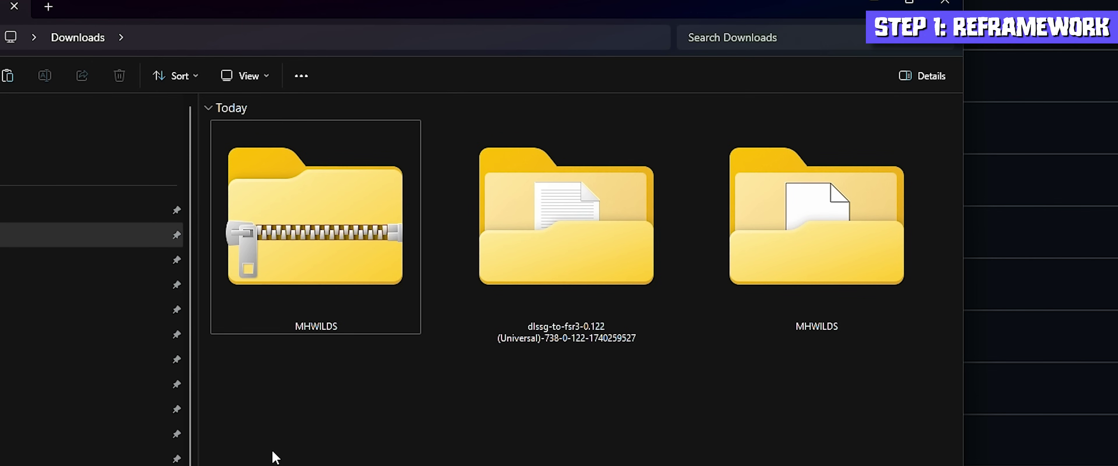
click(373, 300)
key(Delete)
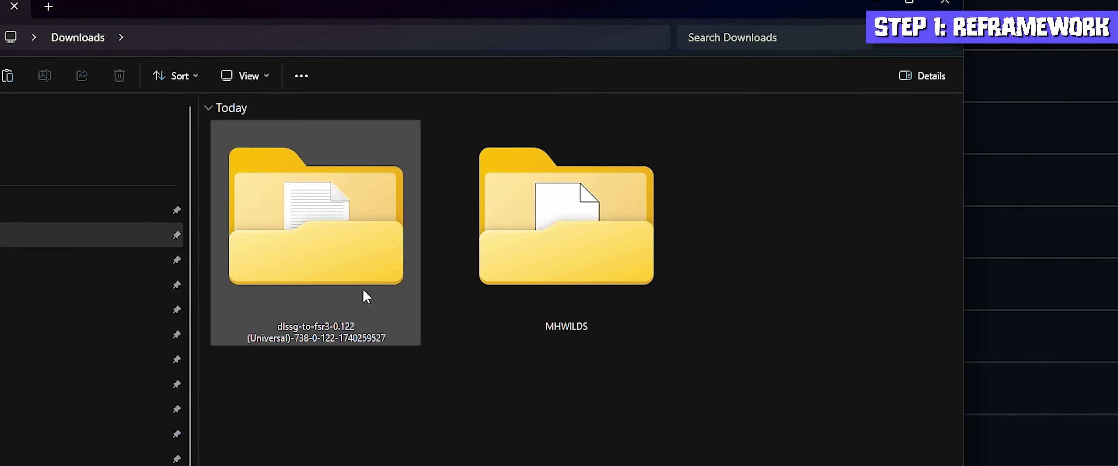
double_click(548, 291)
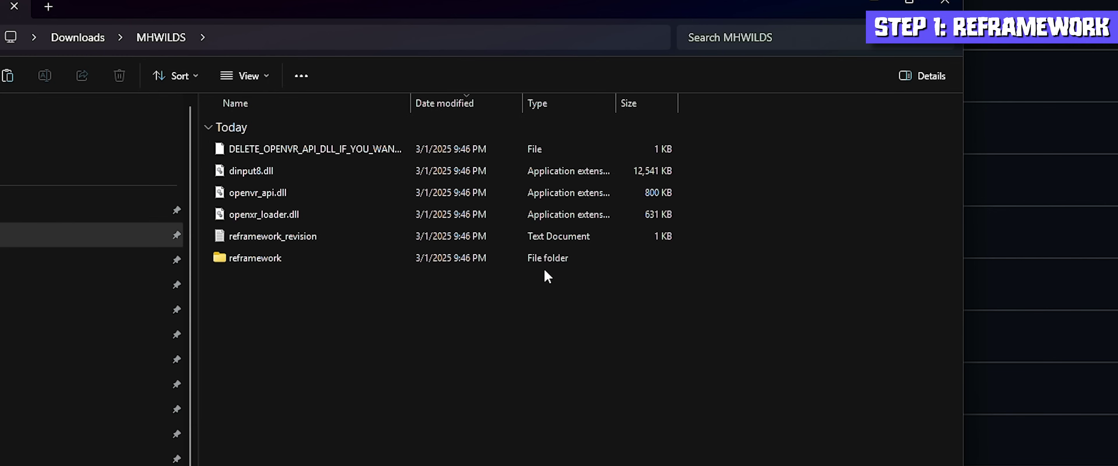
scroll(511, 316, up, 4)
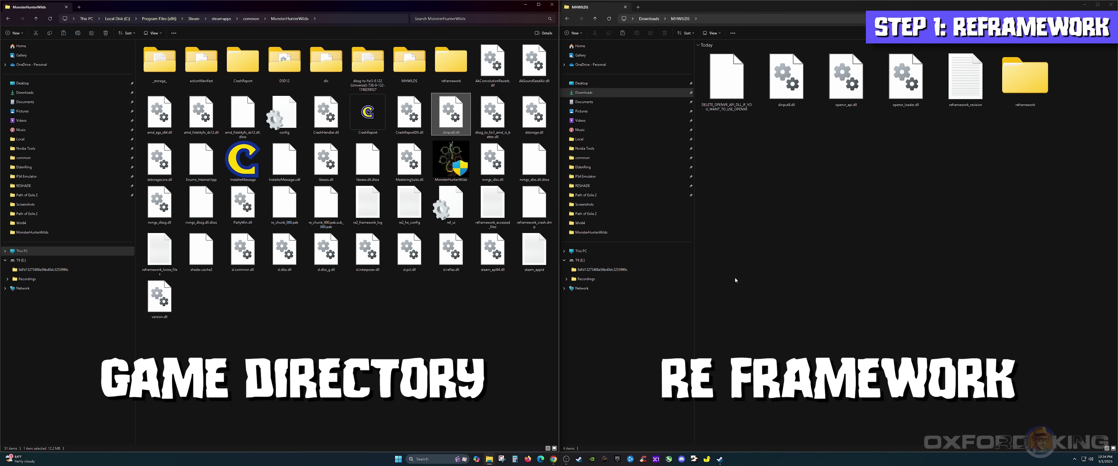
Switch to Steam and browse to the installation folder of Monster Hunter Wilds through the game's installed files properties.
click(721, 459)
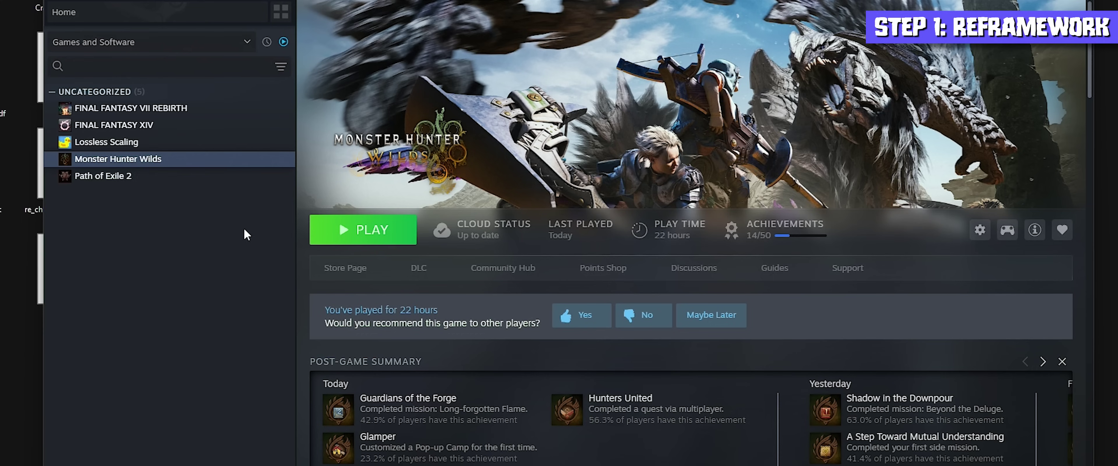
right_click(176, 162)
click(222, 261)
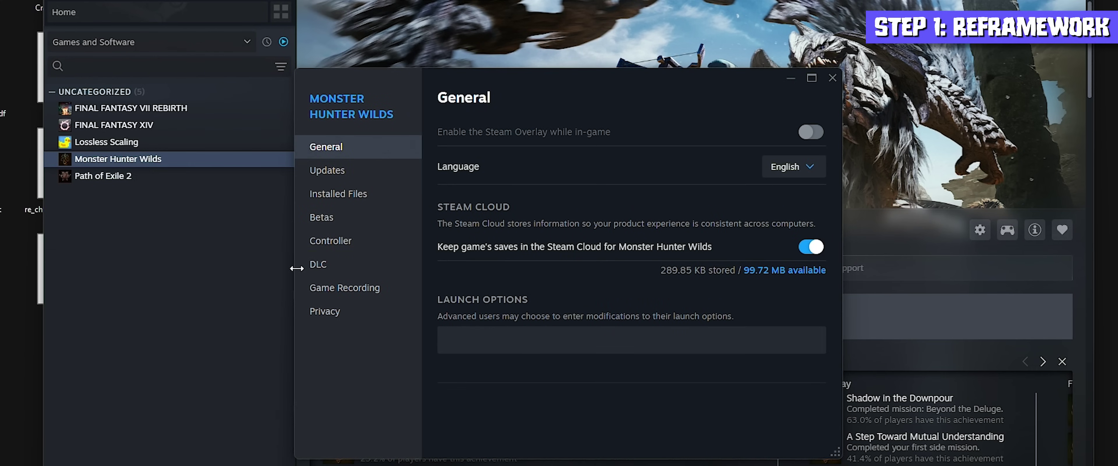
click(341, 202)
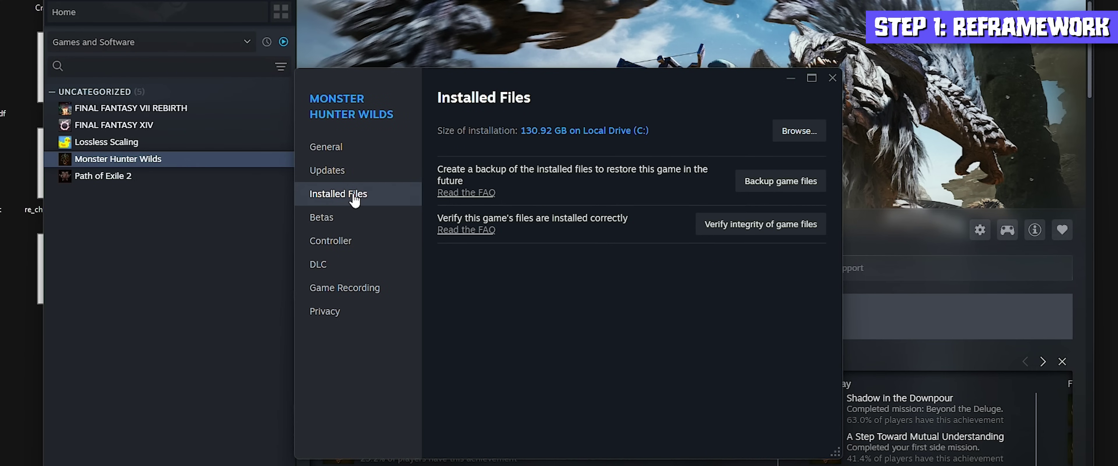
click(788, 140)
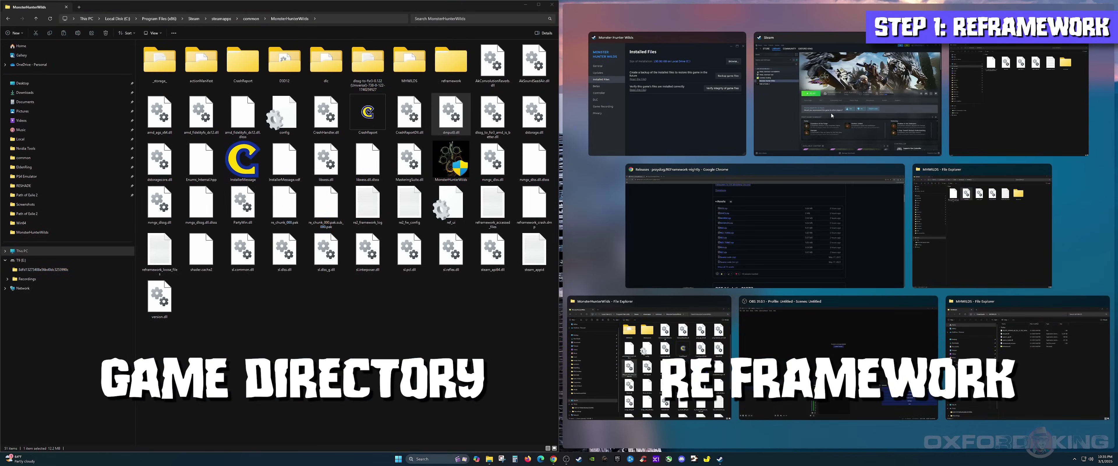
Copy dinput8.dll from the extracted MHWILDS folder into the MonsterHunterWilds game folder, replacing the existing file.
click(981, 221)
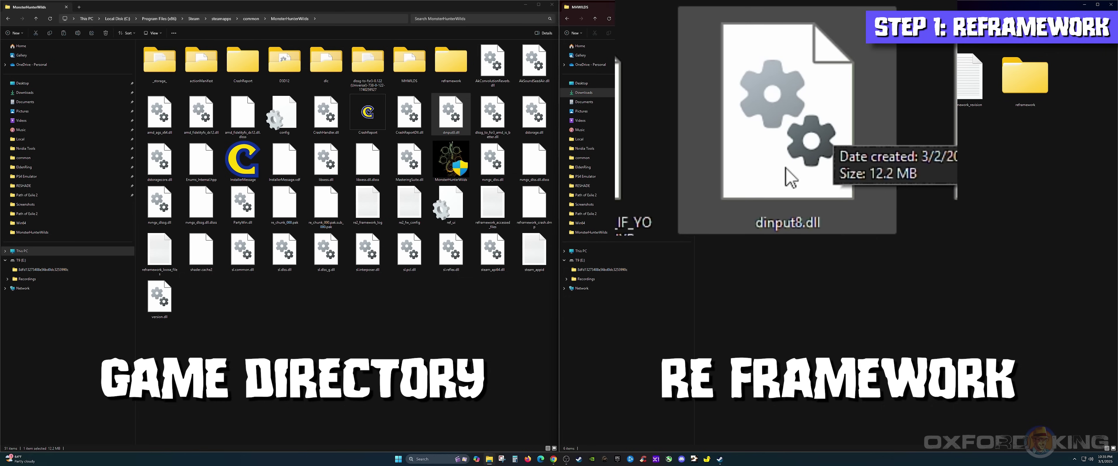
click(785, 95)
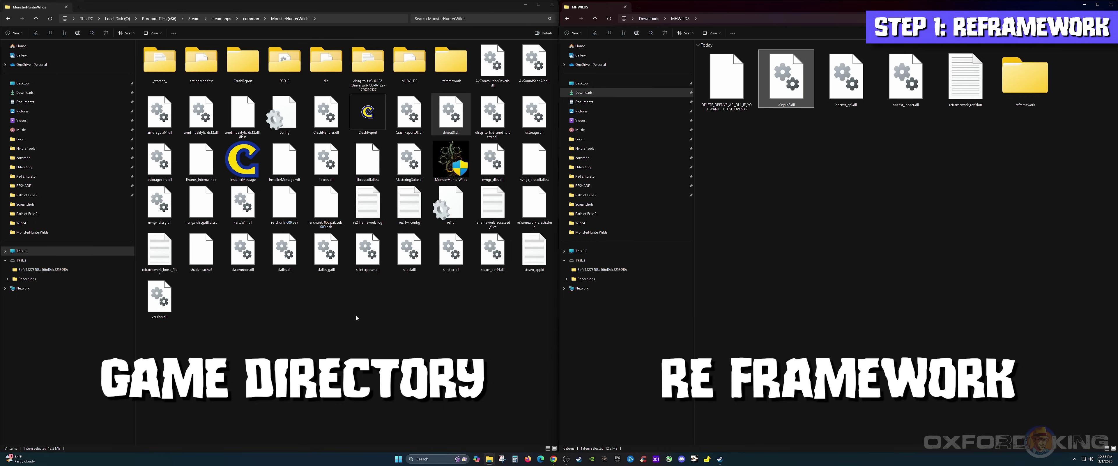
key(ctrl+v)
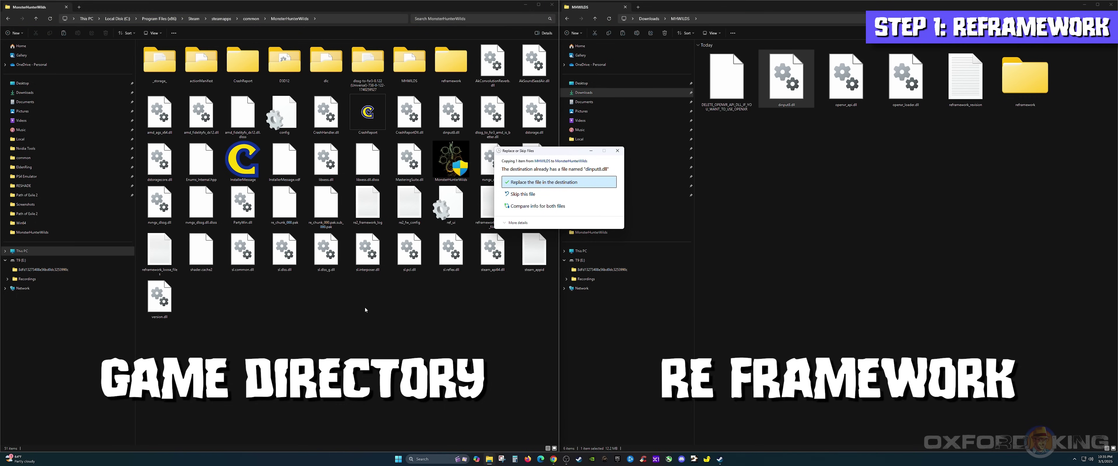
click(533, 185)
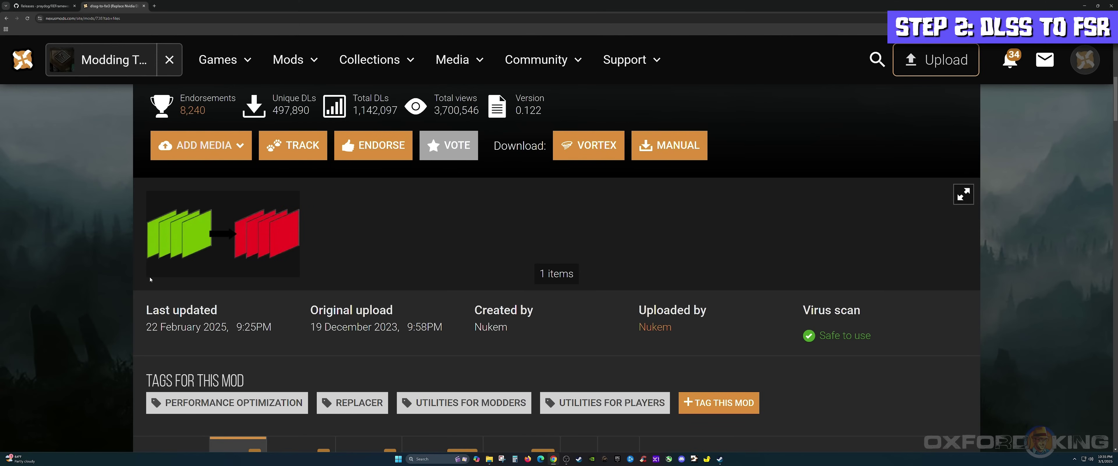
Download the dlssg-to-fsr3-0.122 (Universal) main file manually from the mod page, choosing the free slow download.
scroll(150, 279, up, 3)
scroll(156, 276, up, 1)
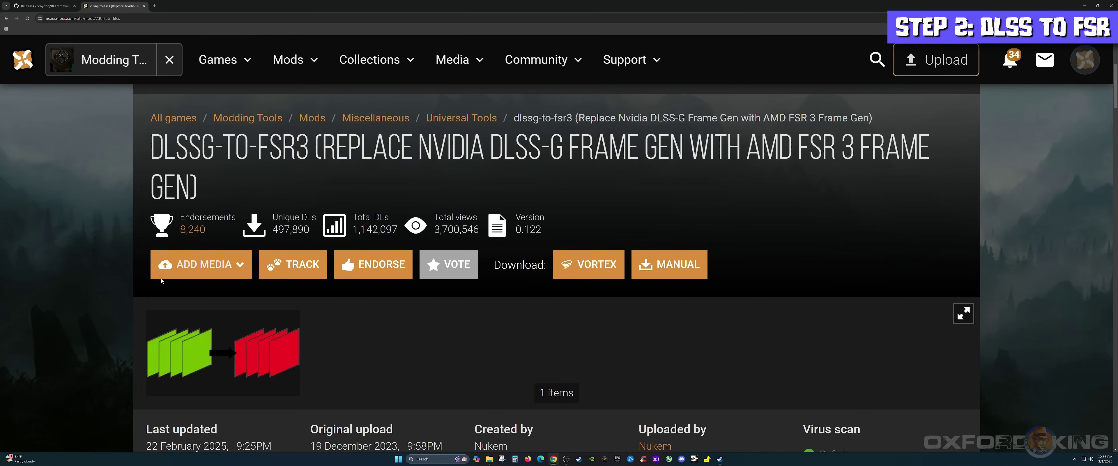
click(135, 328)
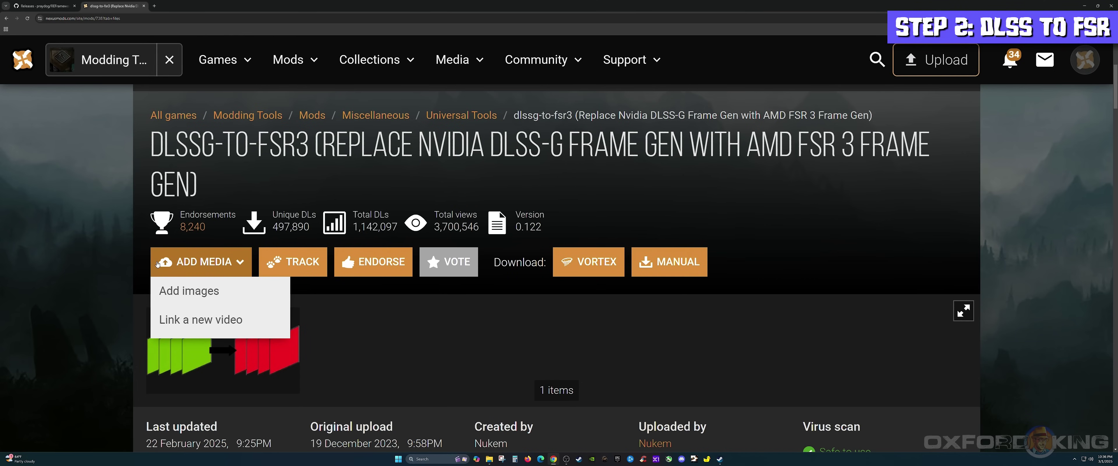
scroll(195, 278, down, 6)
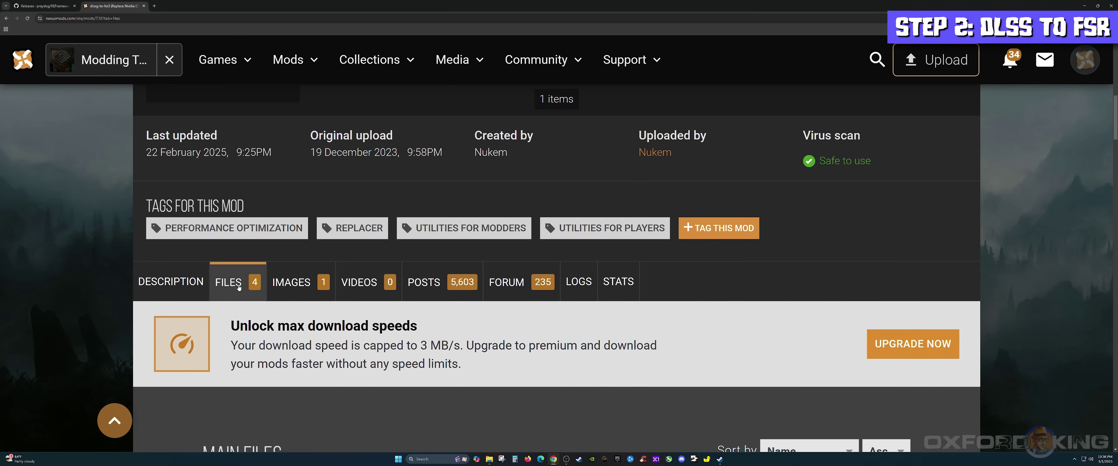
scroll(238, 287, down, 5)
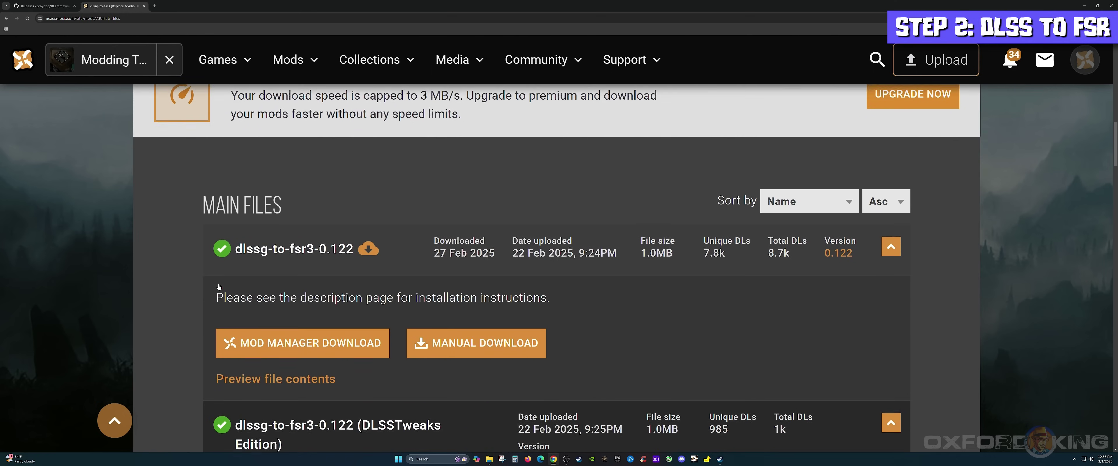
scroll(218, 286, down, 1)
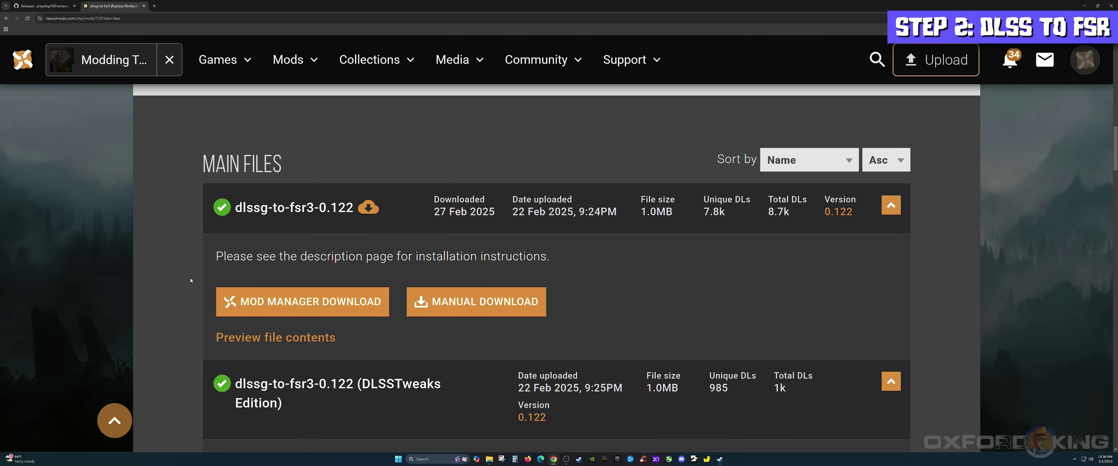
scroll(214, 227, down, 6)
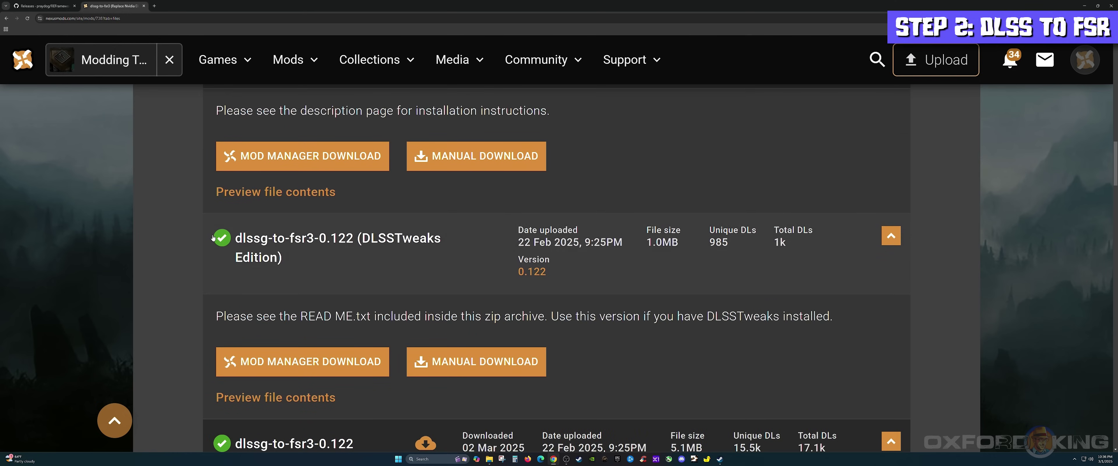
scroll(213, 235, down, 3)
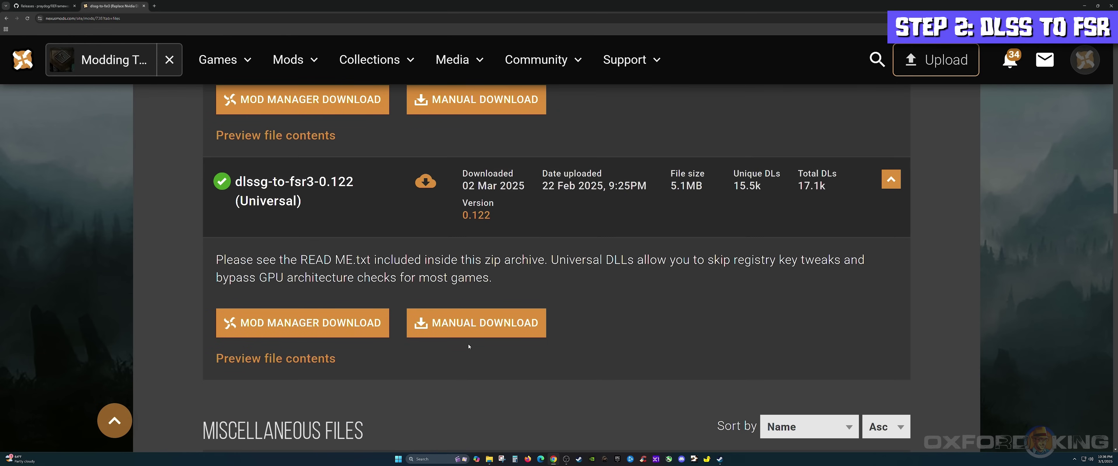
click(472, 326)
scroll(472, 325, down, 5)
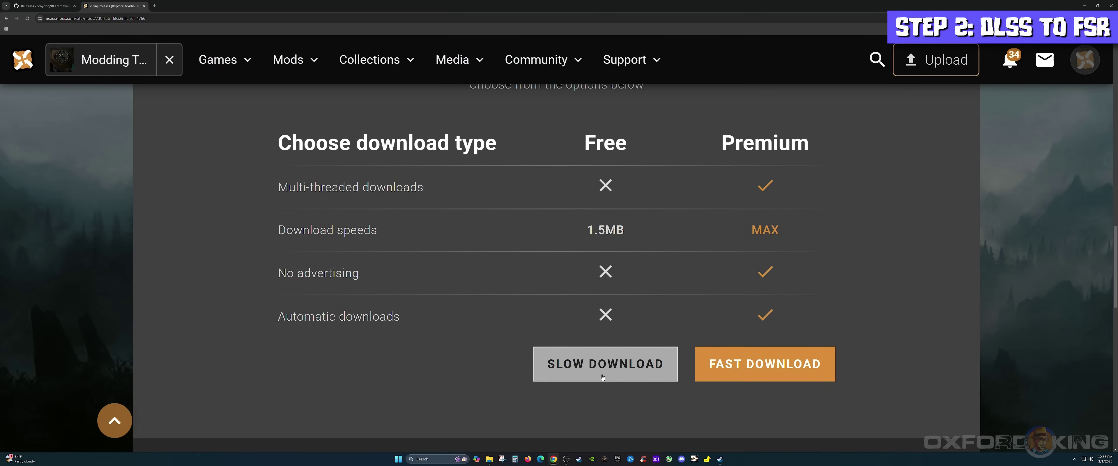
click(603, 366)
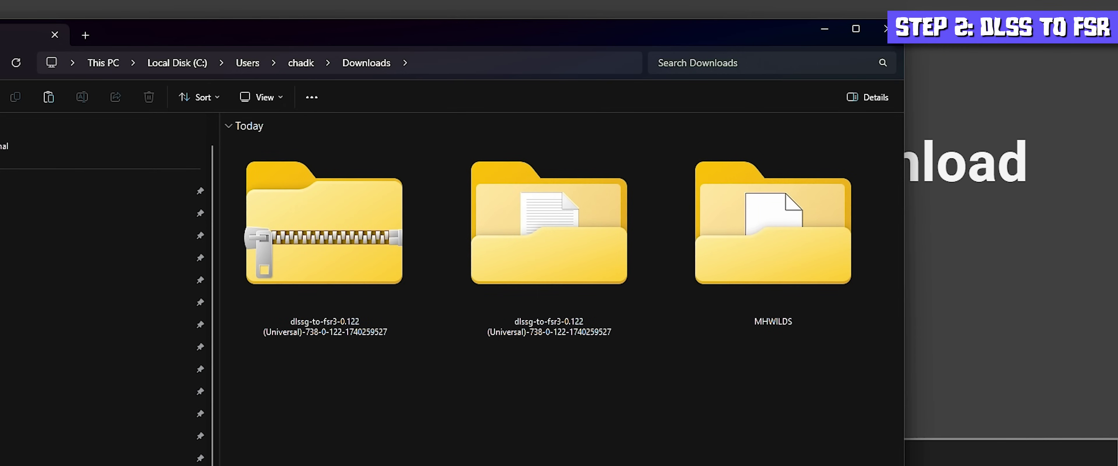
Delete the dlssg-to-fsr3-0.122 (Universal) zip archive from Downloads, and open the extracted folder with its contents shown as large icons.
click(382, 290)
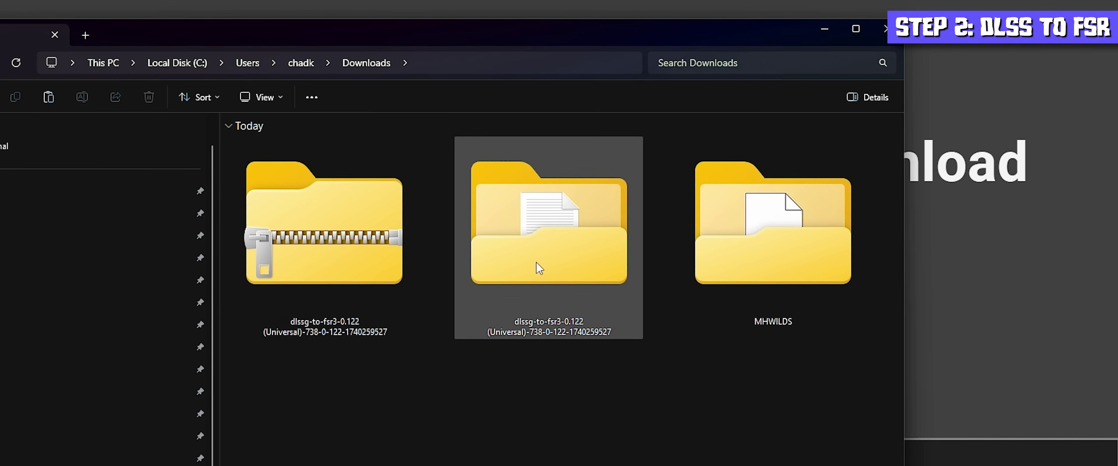
click(360, 299)
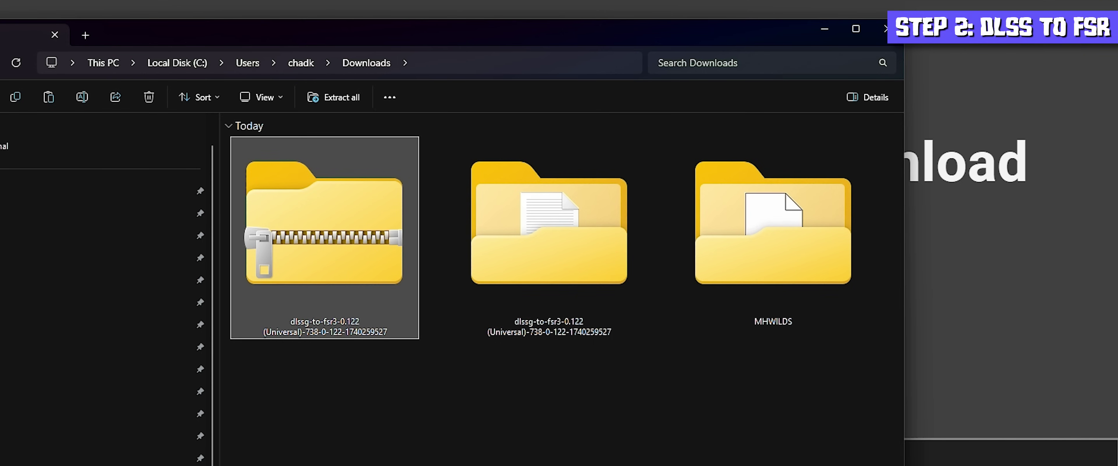
key(Delete)
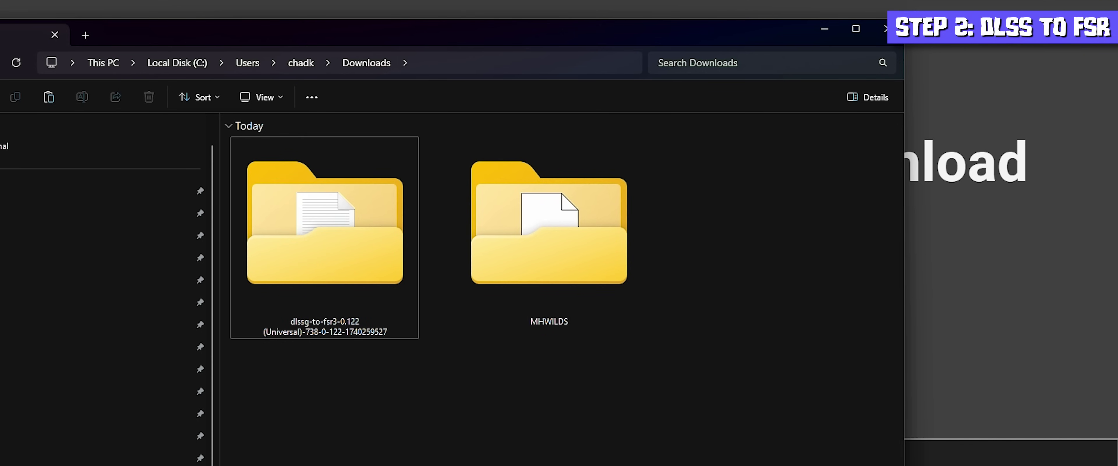
double_click(359, 294)
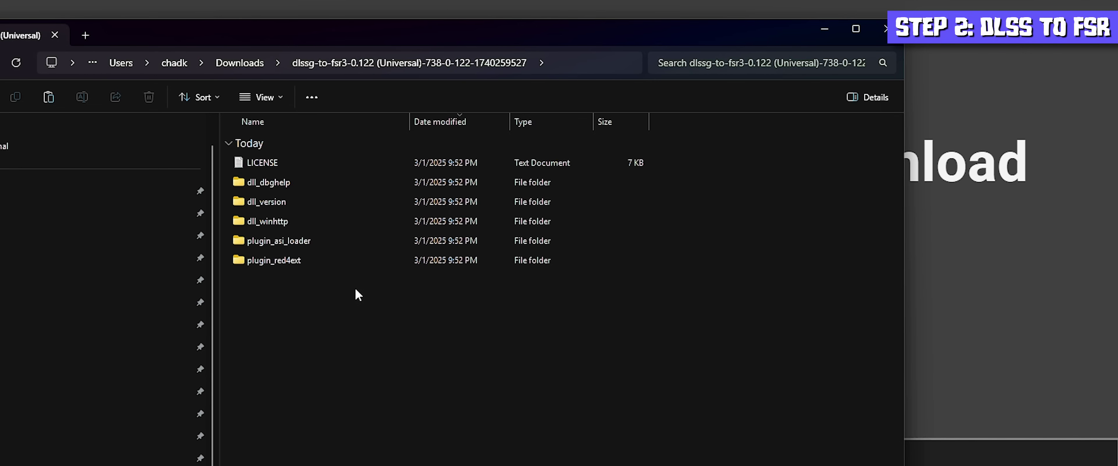
ctrl+scroll(444, 329, up, 10)
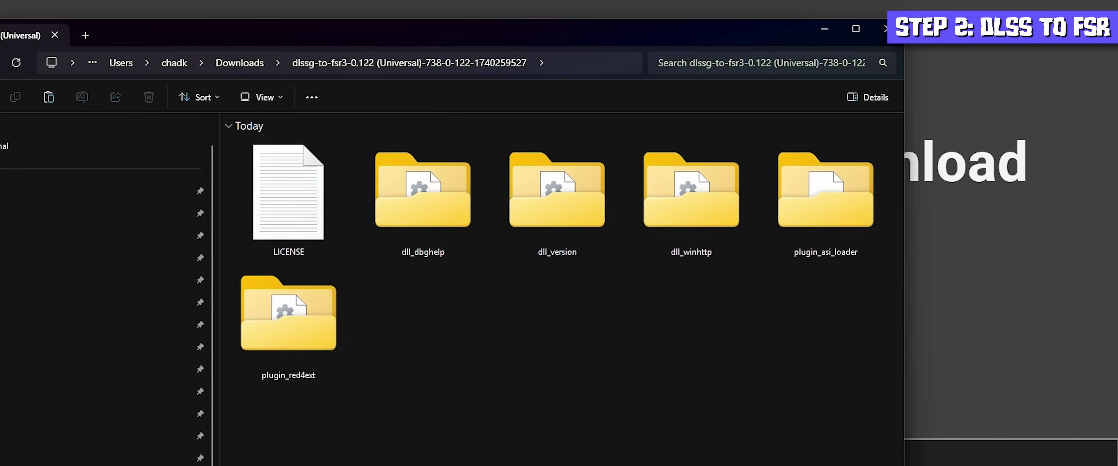
ctrl+scroll(562, 325, up, 2)
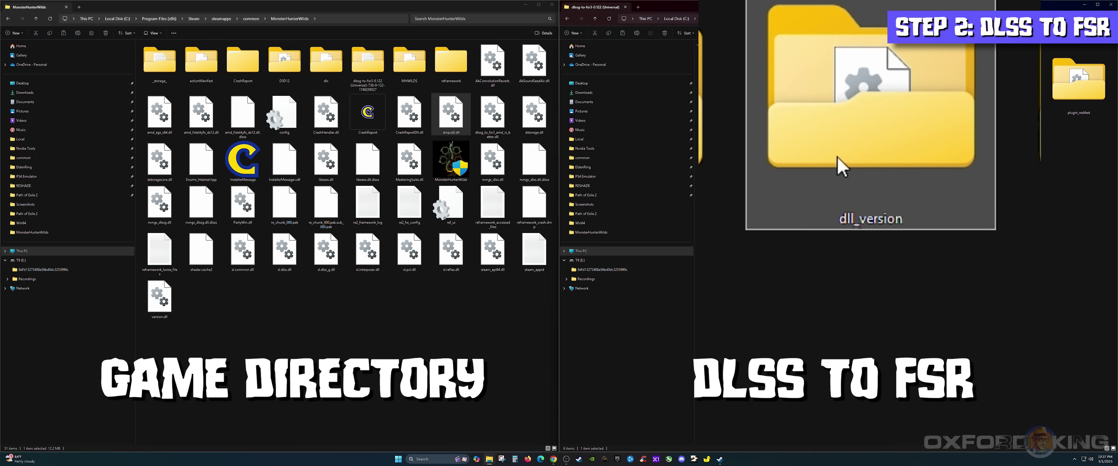
Copy dlssg_to_fsr3_amd_is_better.dll and version.dll from the dll_version folder into the MonsterHunterWilds game folder, replacing the existing files.
double_click(843, 171)
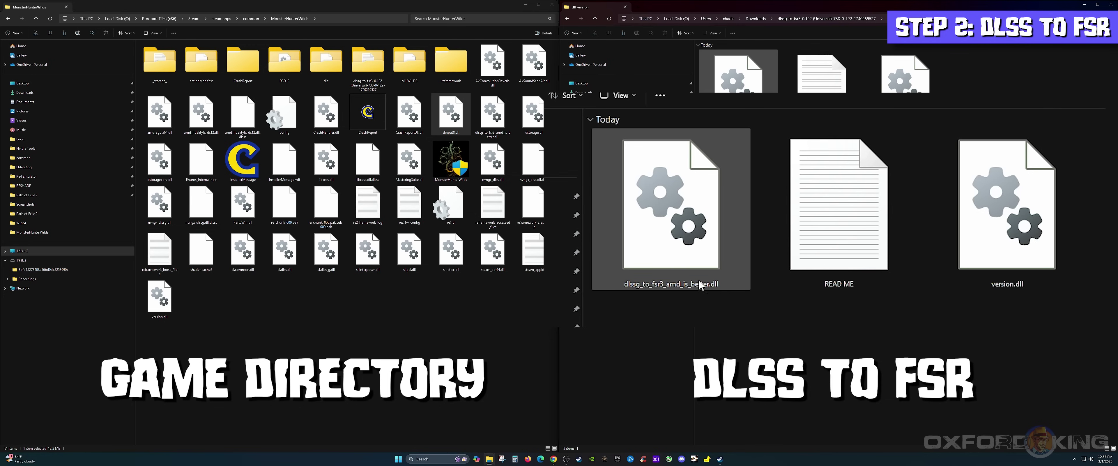
click(674, 278)
ctrl+click(998, 281)
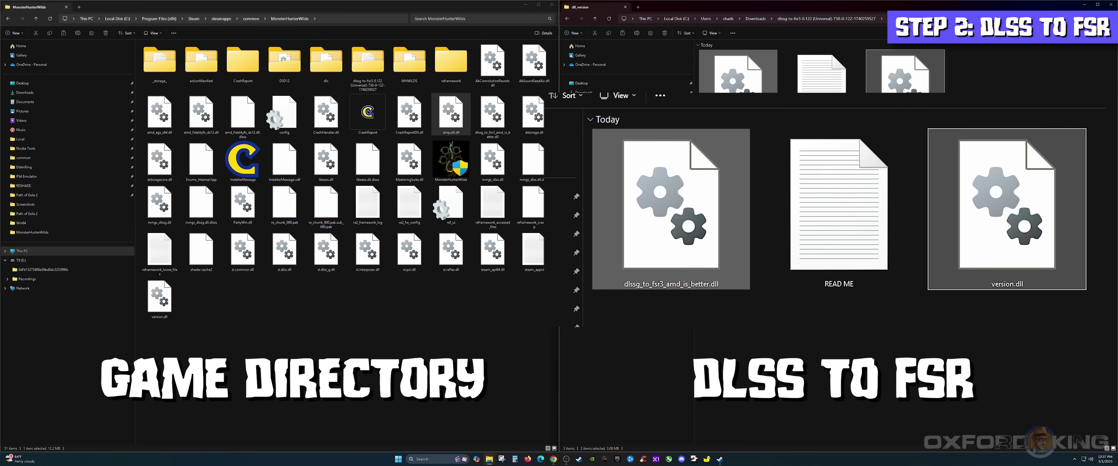
click(373, 303)
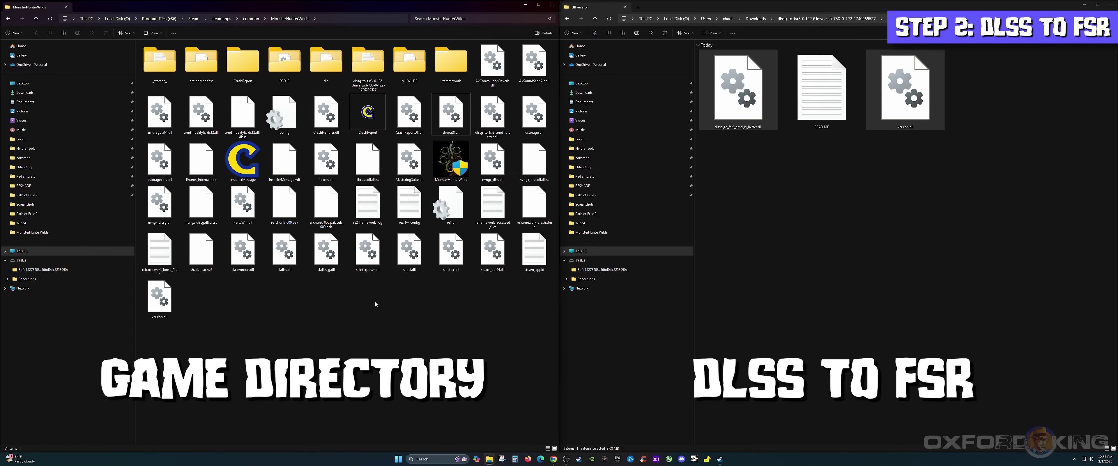
key(ctrl+v)
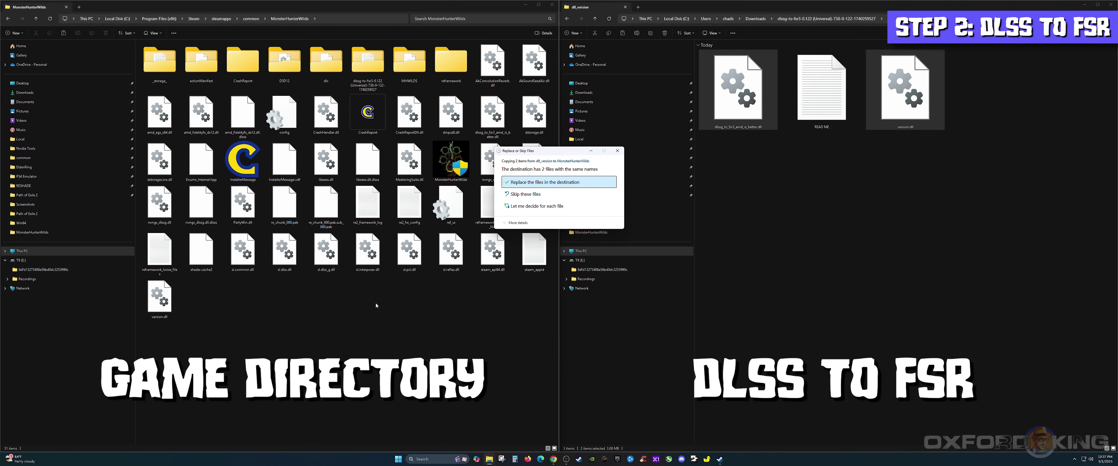
click(545, 181)
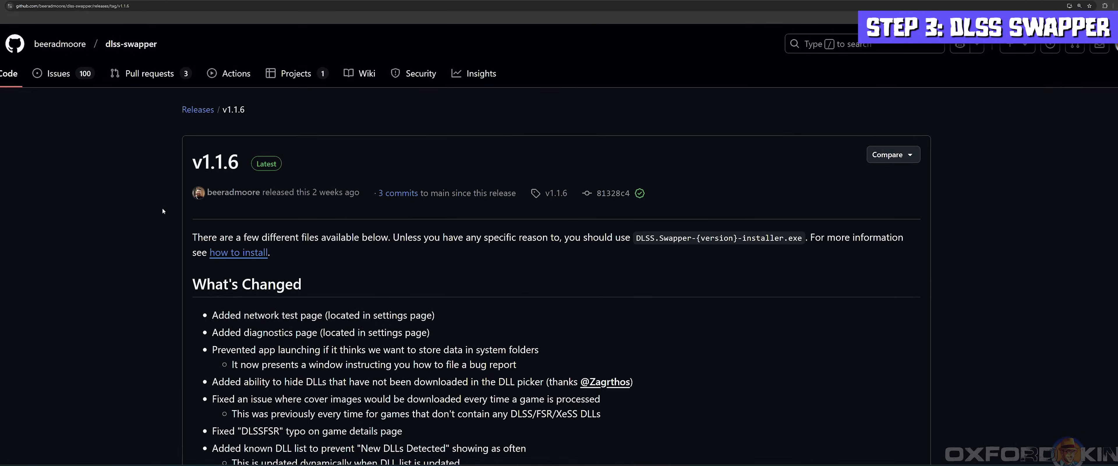
Locate DLSS.Swapper-1.1.6.0-installer.exe among the assets of the dlss-swapper v1.1.6 release.
scroll(290, 226, down, 10)
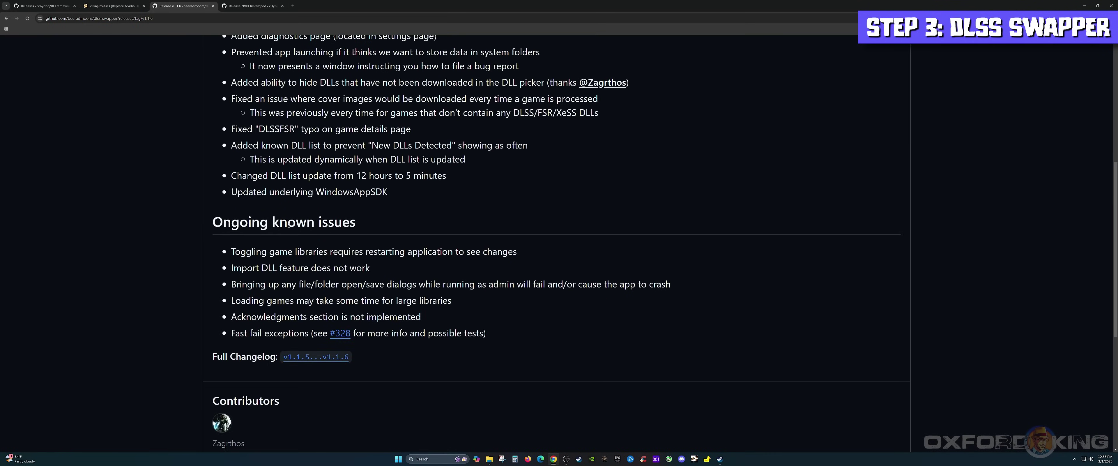
scroll(290, 226, down, 3)
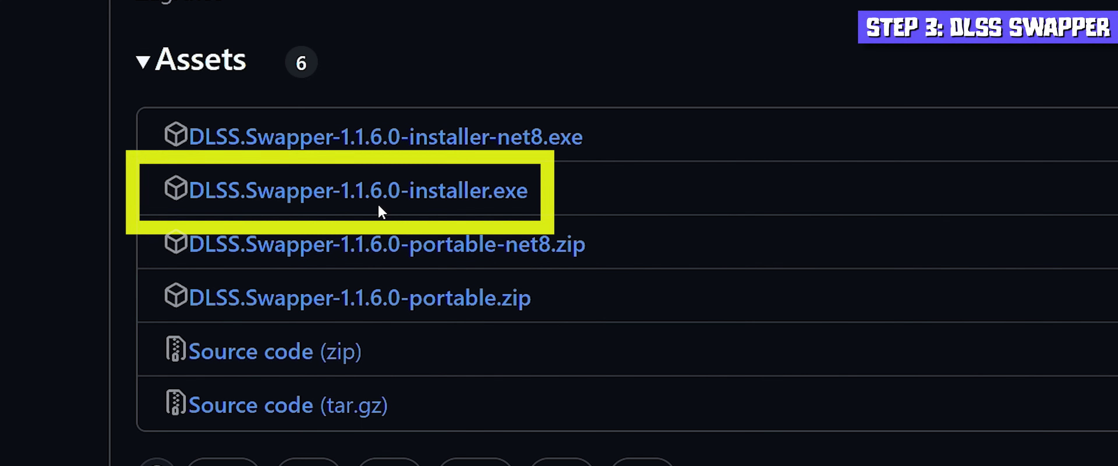
drag(563, 202, 184, 209)
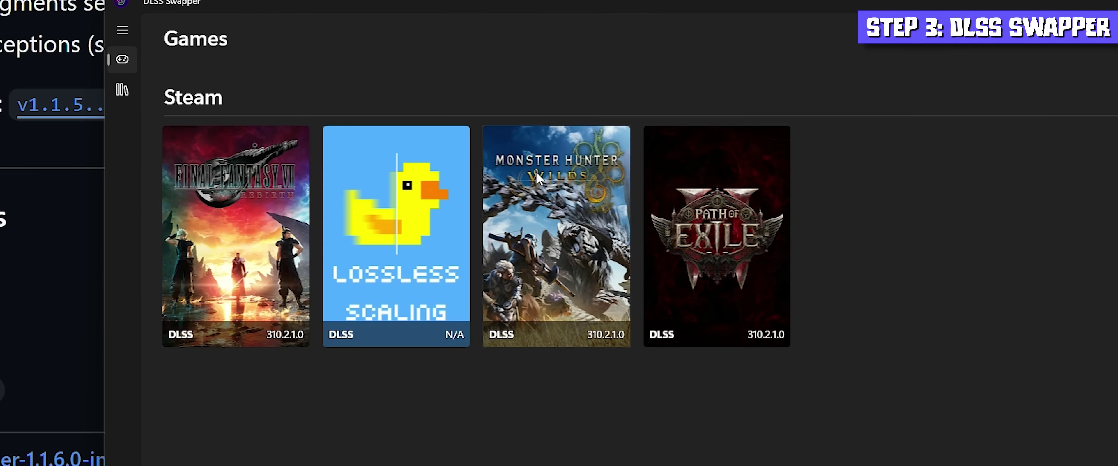
Review the available DLSS, FSR 3.1 (DirectX 12) and XeSS versions for Monster Hunter Wilds in DLSS Swapper.
click(550, 215)
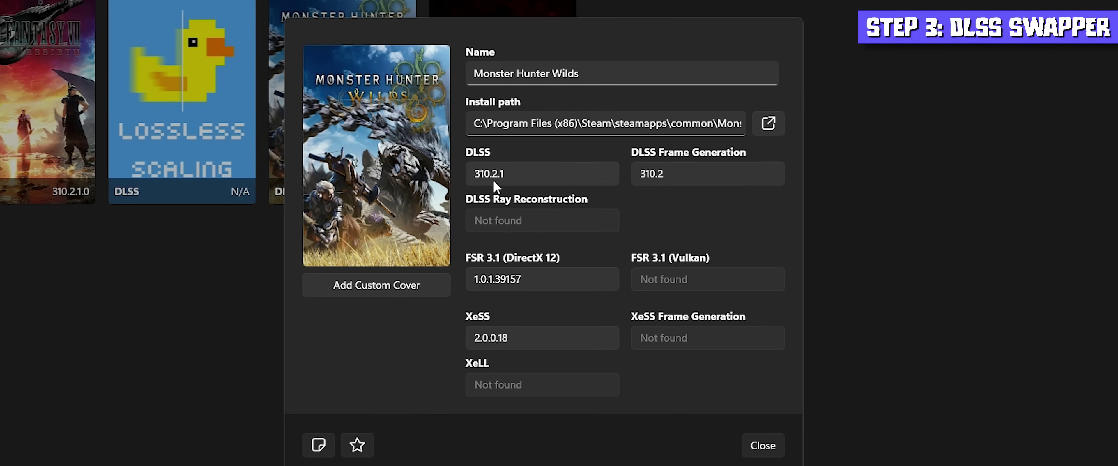
click(517, 174)
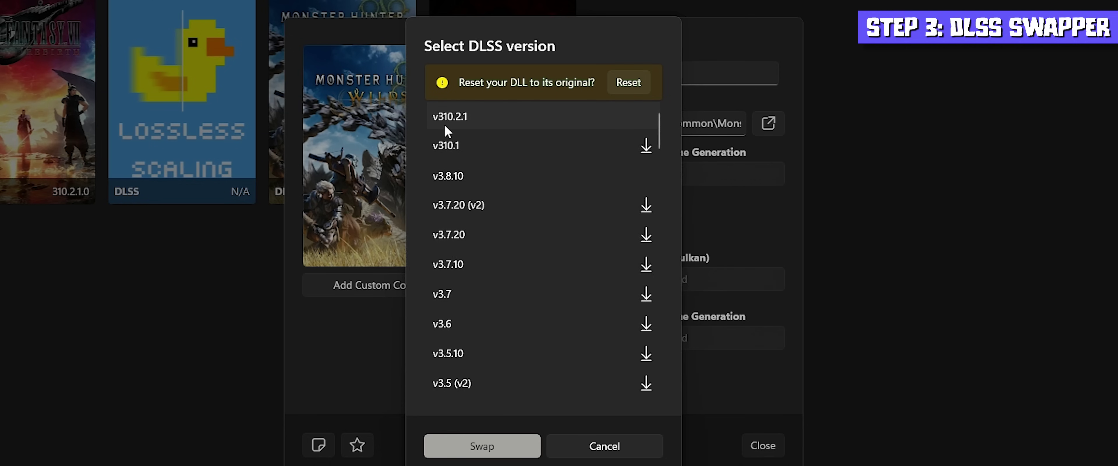
key(Escape)
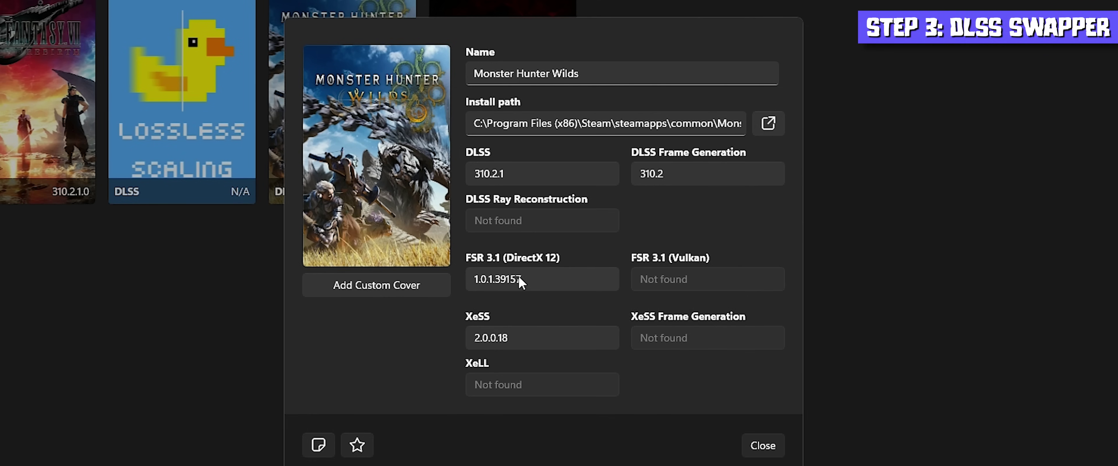
click(506, 275)
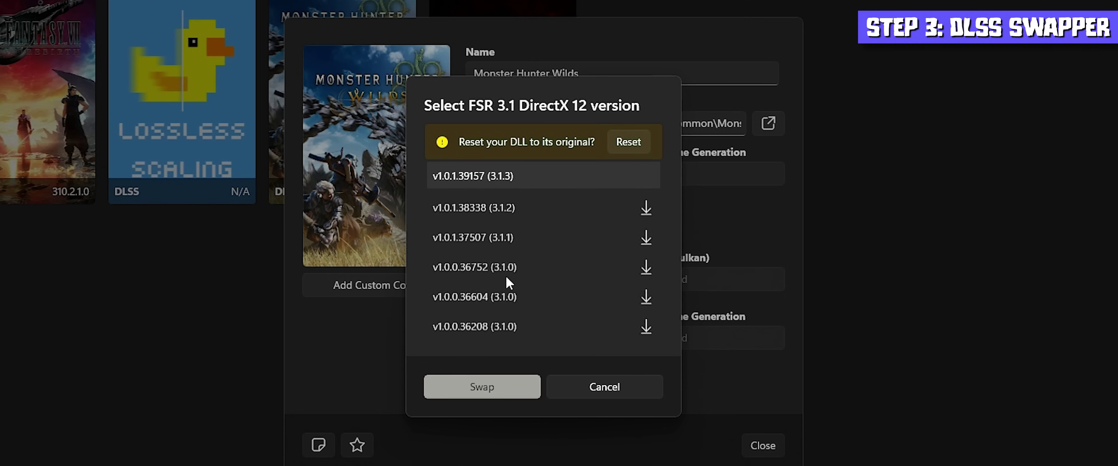
click(607, 388)
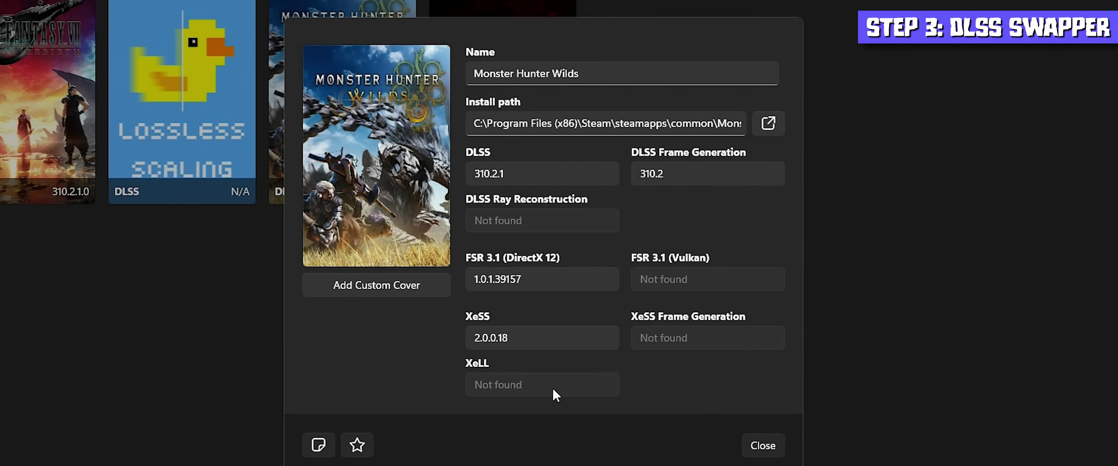
click(536, 336)
click(579, 420)
Swap the game's DLSS Frame Generation file to v310.2.1 and close its details.
click(682, 171)
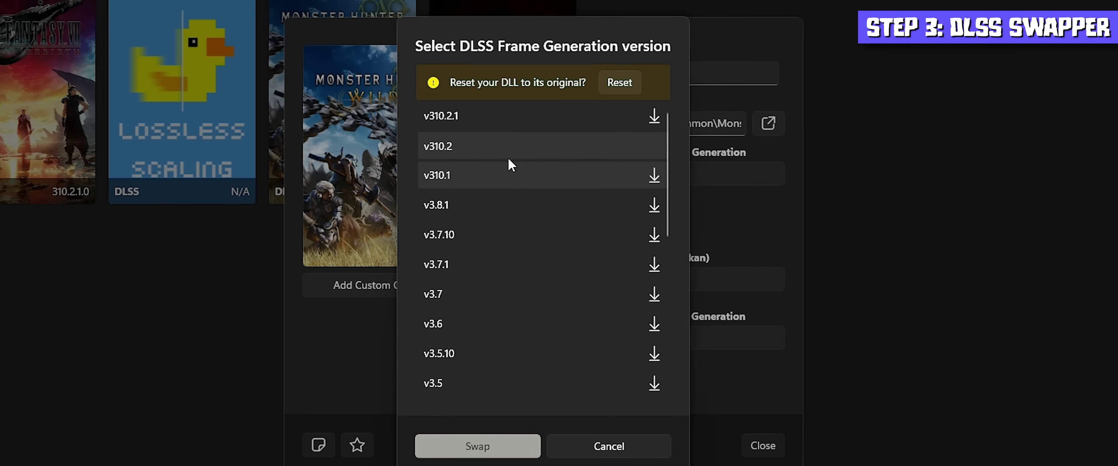
click(491, 116)
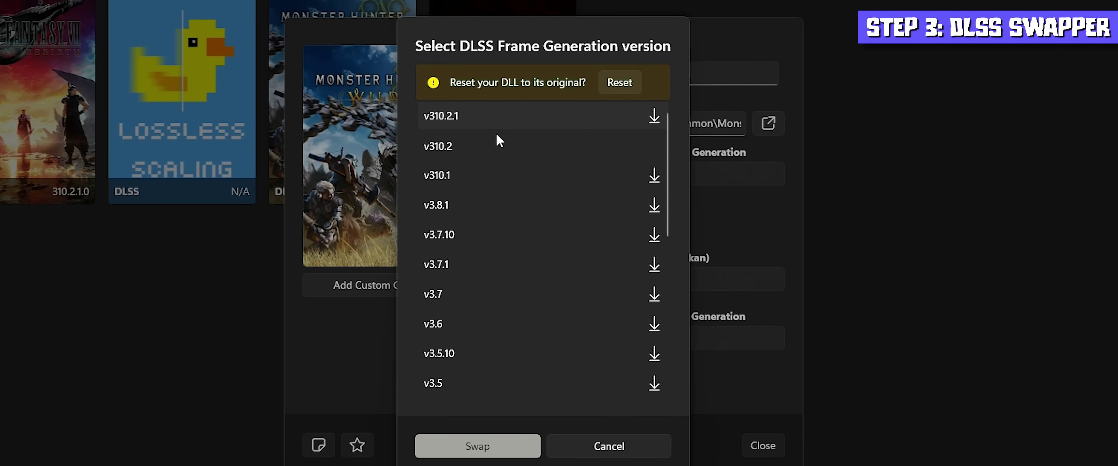
click(477, 446)
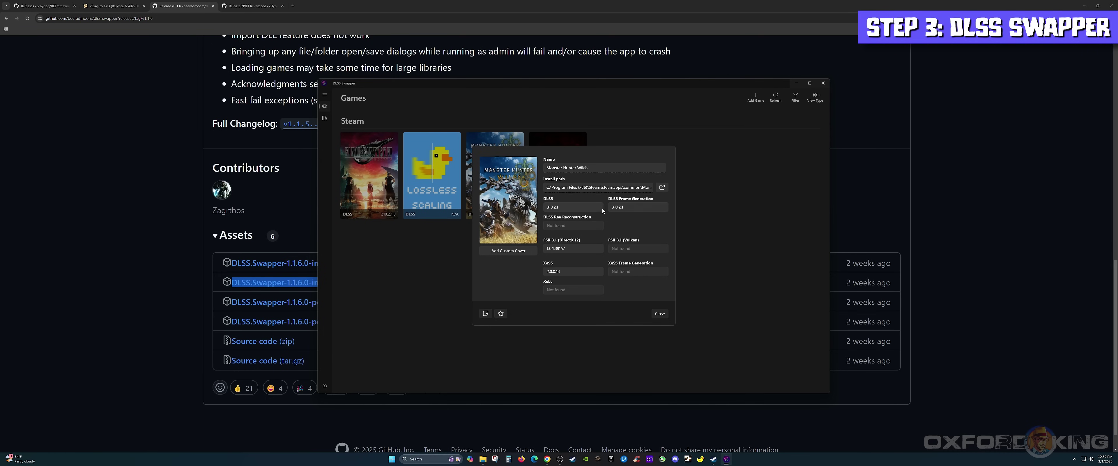
click(659, 314)
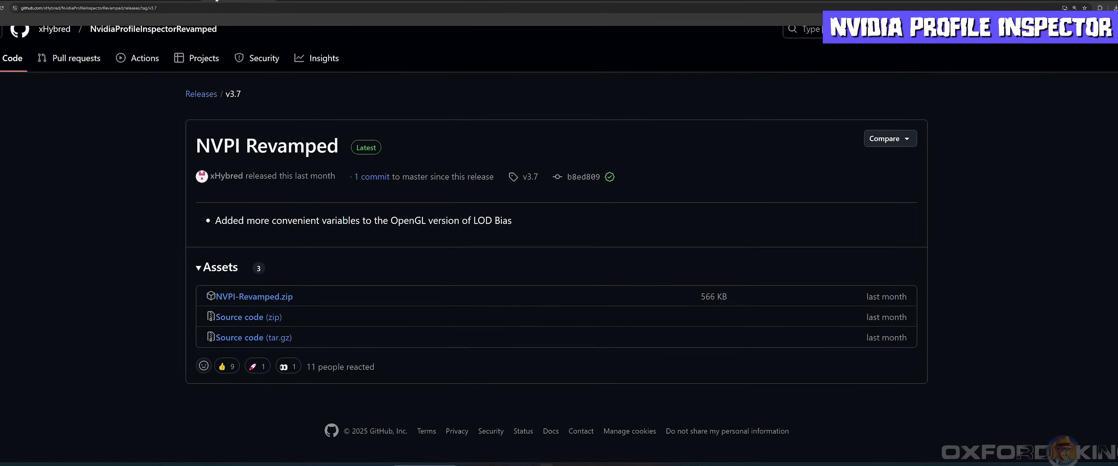
Launch nvidiaProfileInspector from the extracted NVPI-Revamped files and load the Monster Hunter Wilds profile.
scroll(300, 183, up, 1)
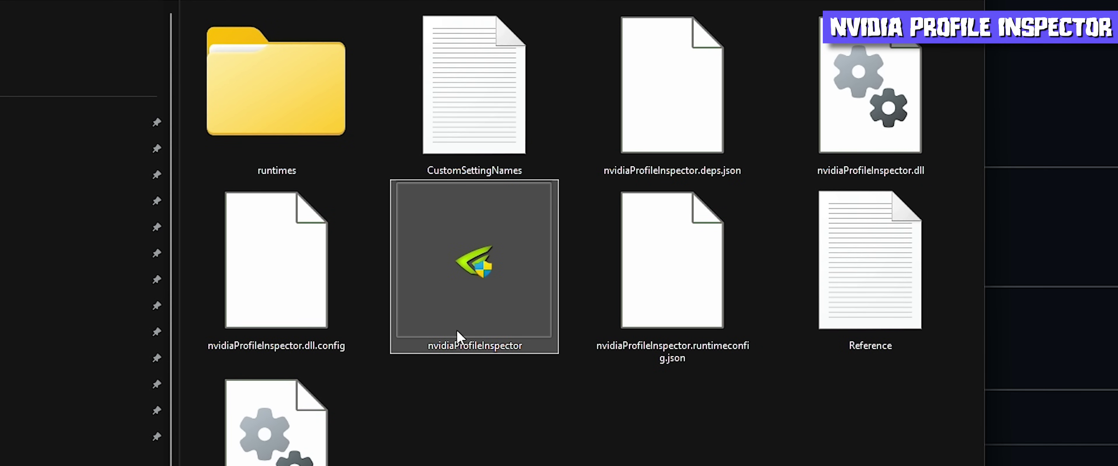
double_click(472, 278)
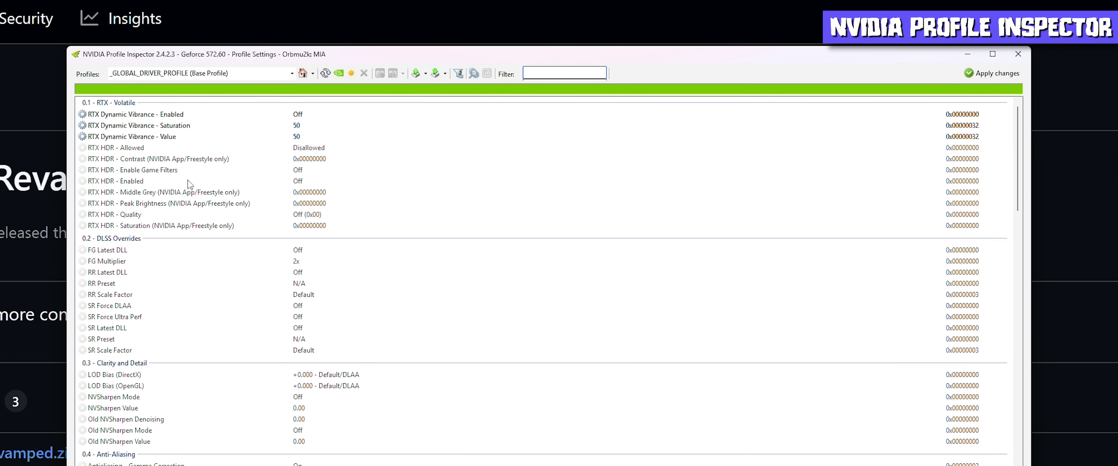
click(209, 73)
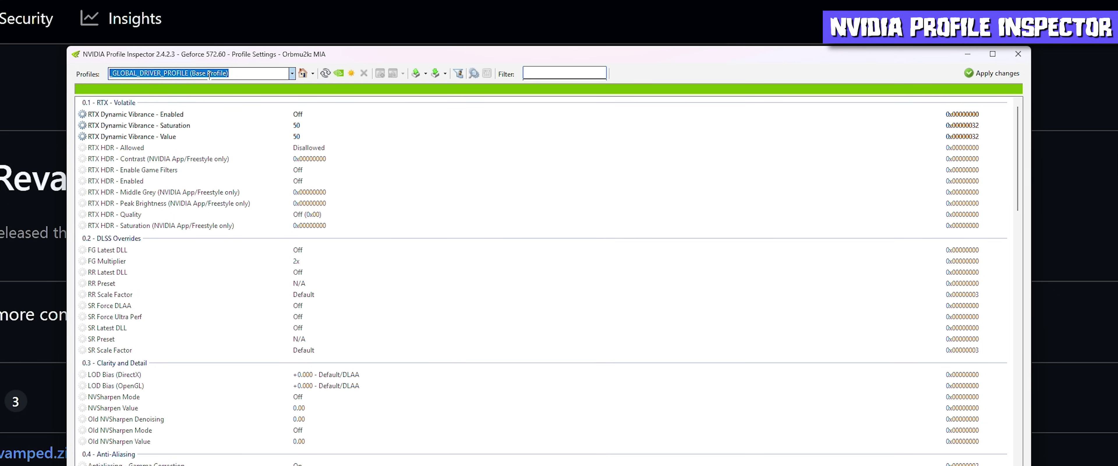
text(monster hunter)
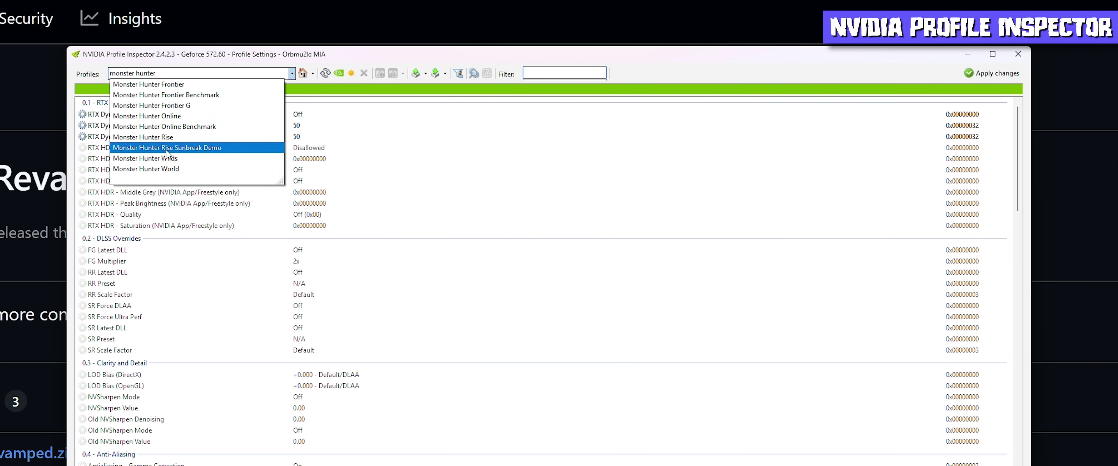
click(169, 160)
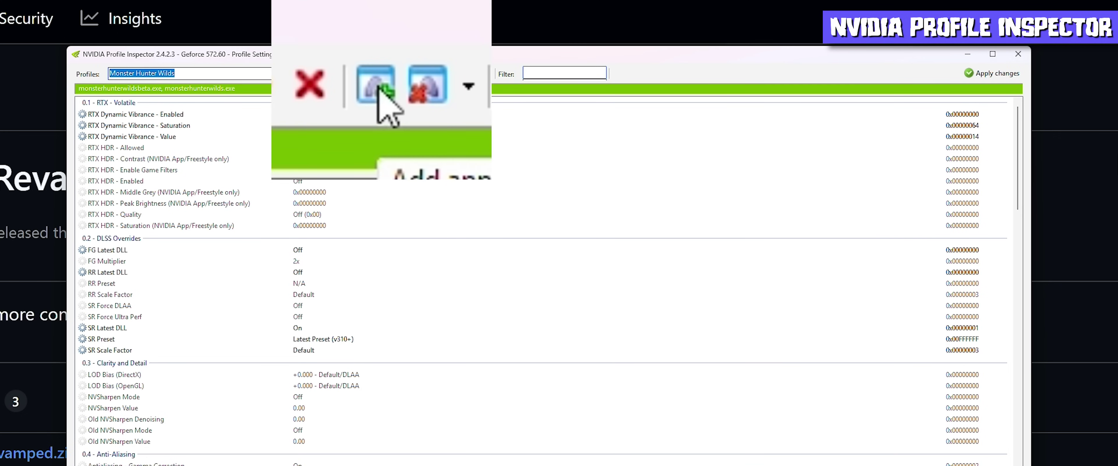
Try to add the MonsterHunterWilds application from the game folder to the current profile.
click(381, 72)
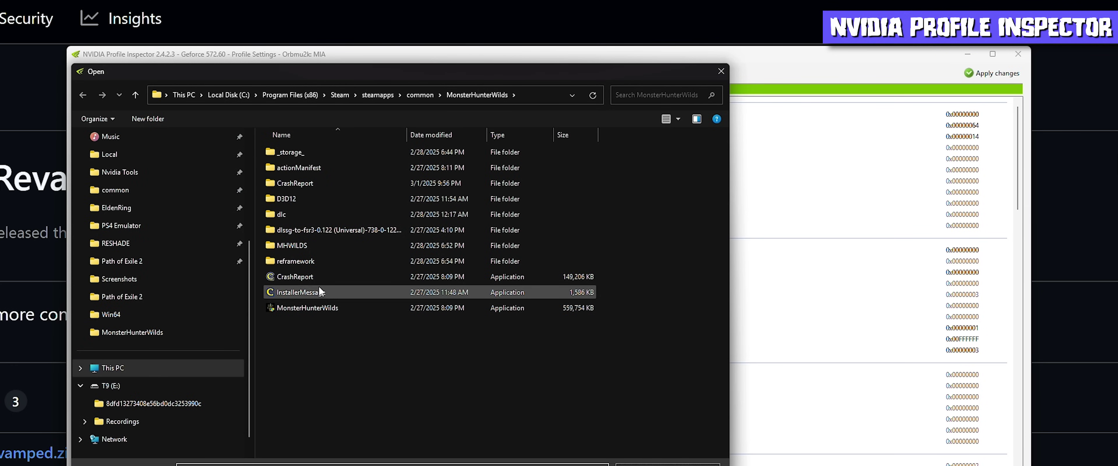
double_click(325, 307)
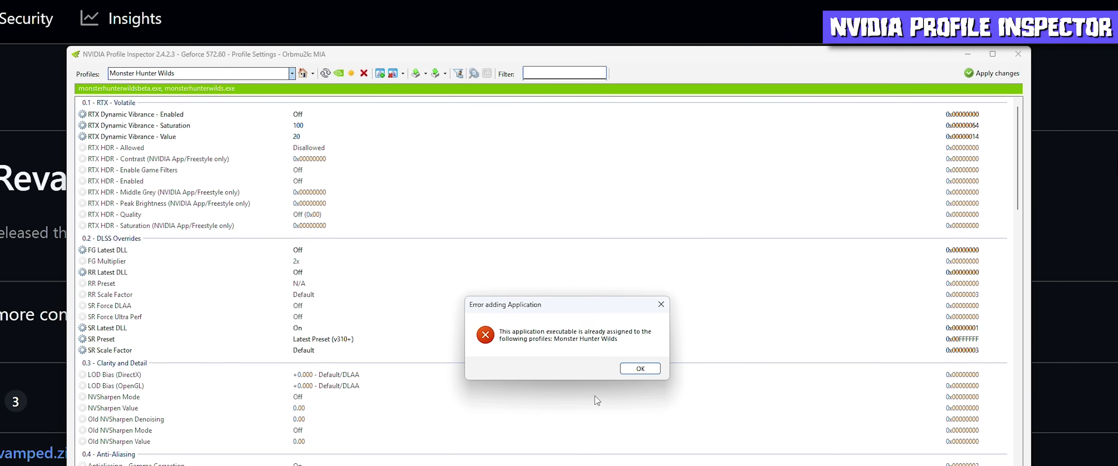
click(634, 372)
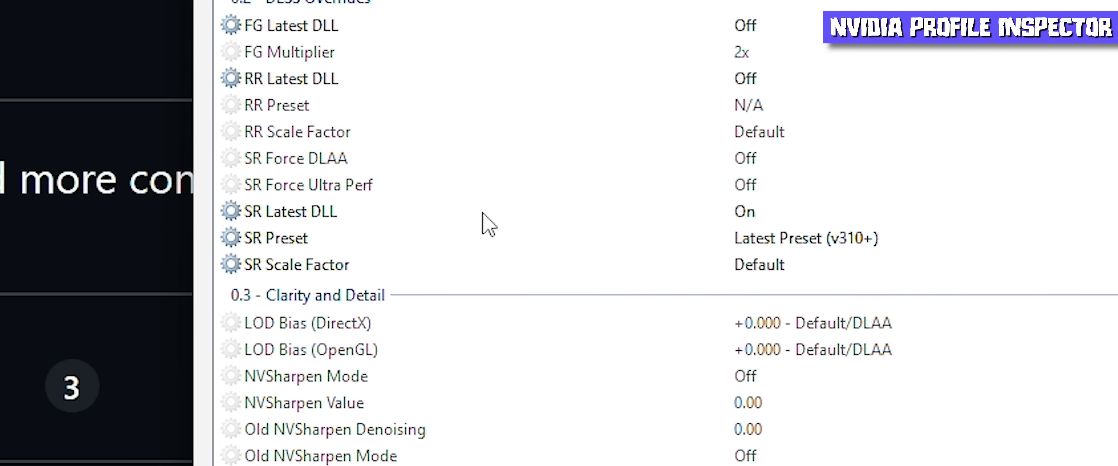
Under DLSS Overrides, set SR Latest DLL to On and SR Preset to Latest Preset (v310+).
click(768, 212)
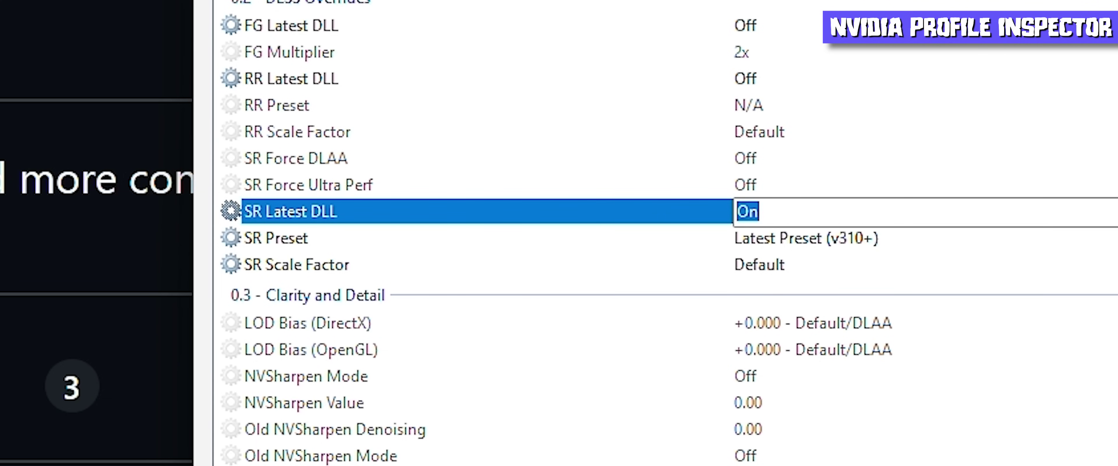
key(alt+Down)
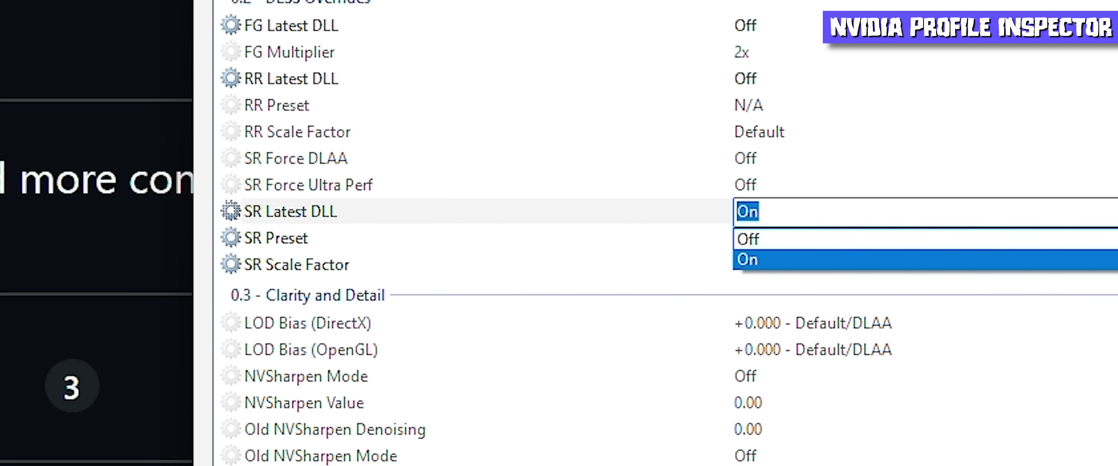
click(940, 259)
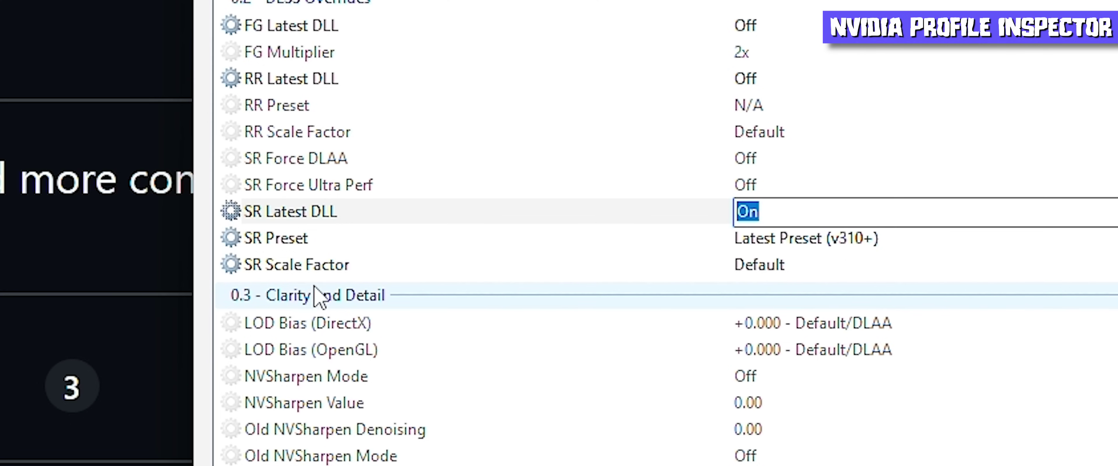
click(270, 246)
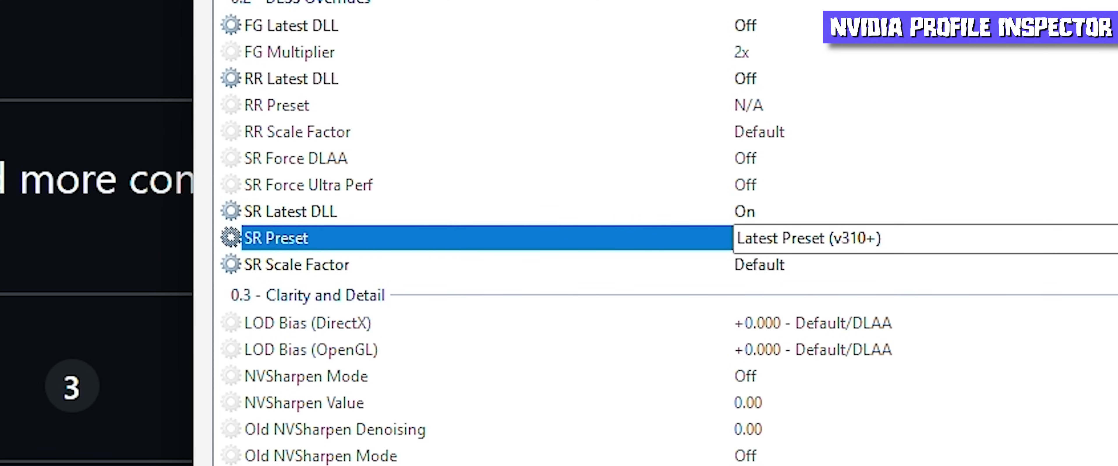
click(856, 243)
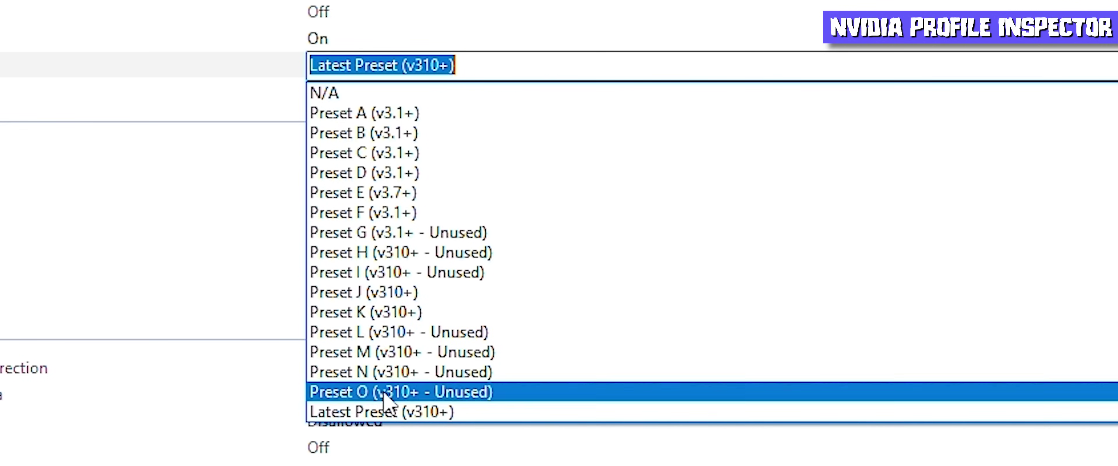
click(388, 412)
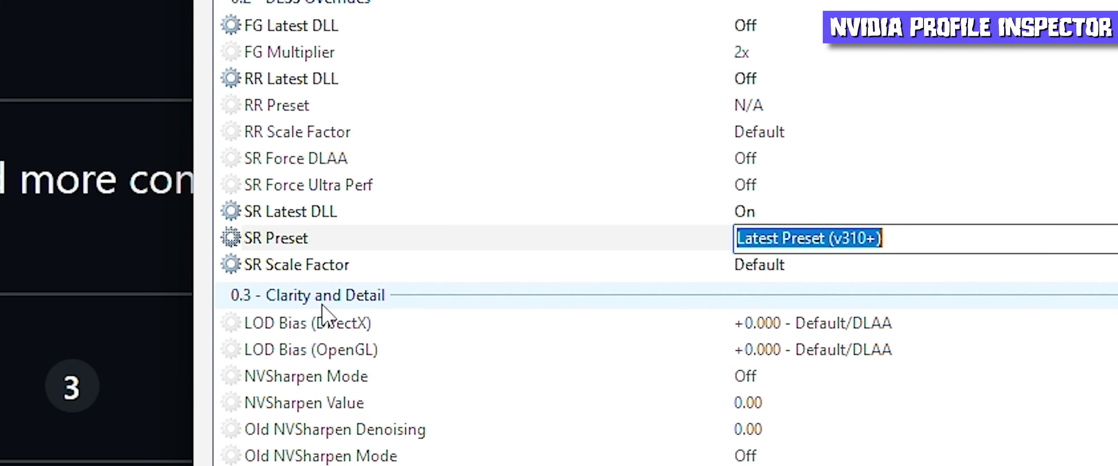
Set SR Scale Factor to Default and apply the changes to the Monster Hunter Wilds profile.
click(333, 268)
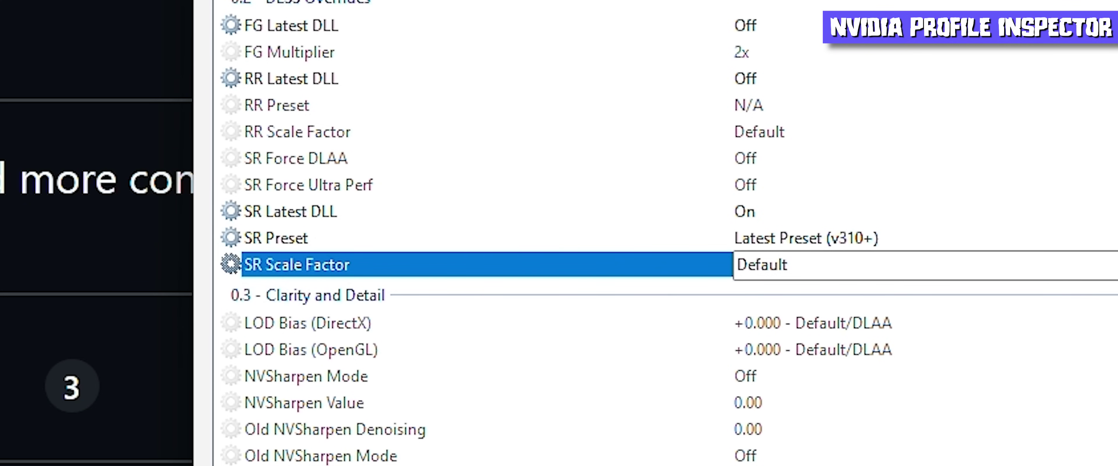
click(762, 265)
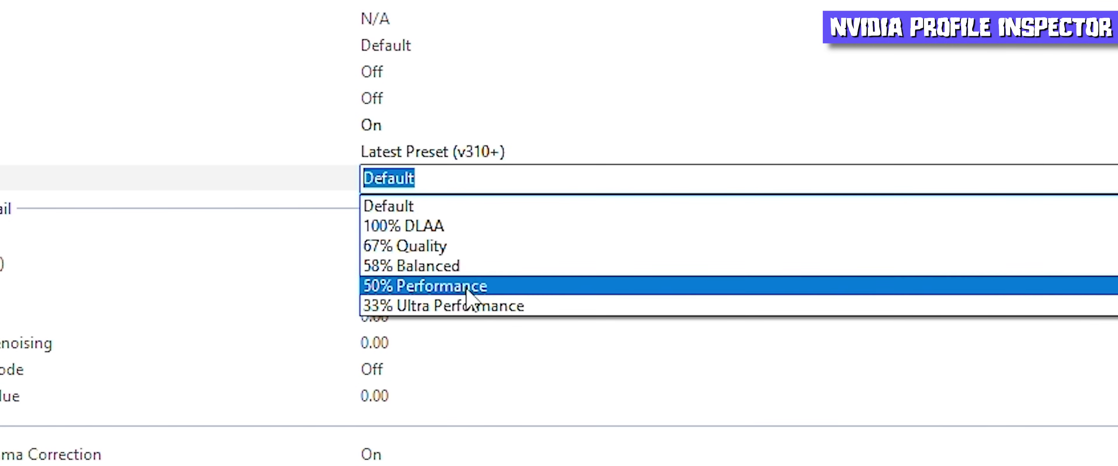
click(410, 211)
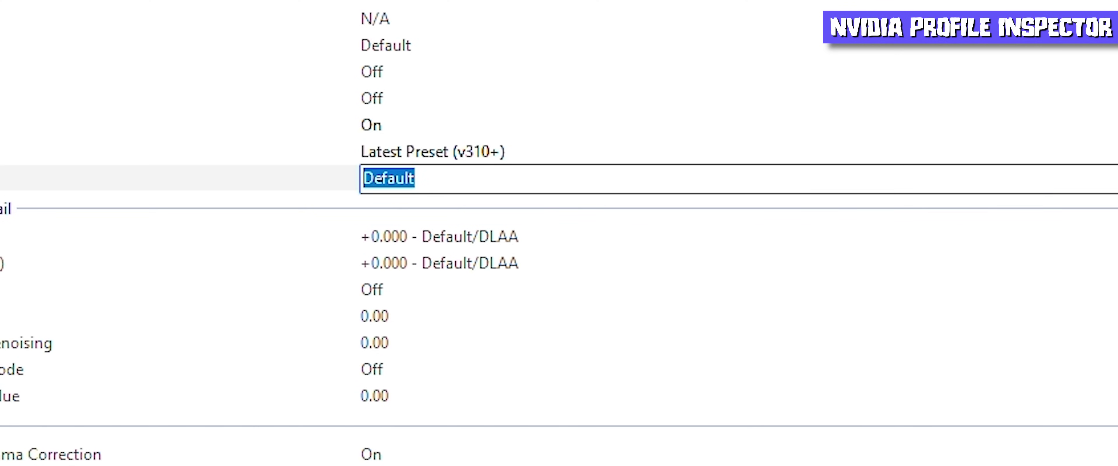
key(F4)
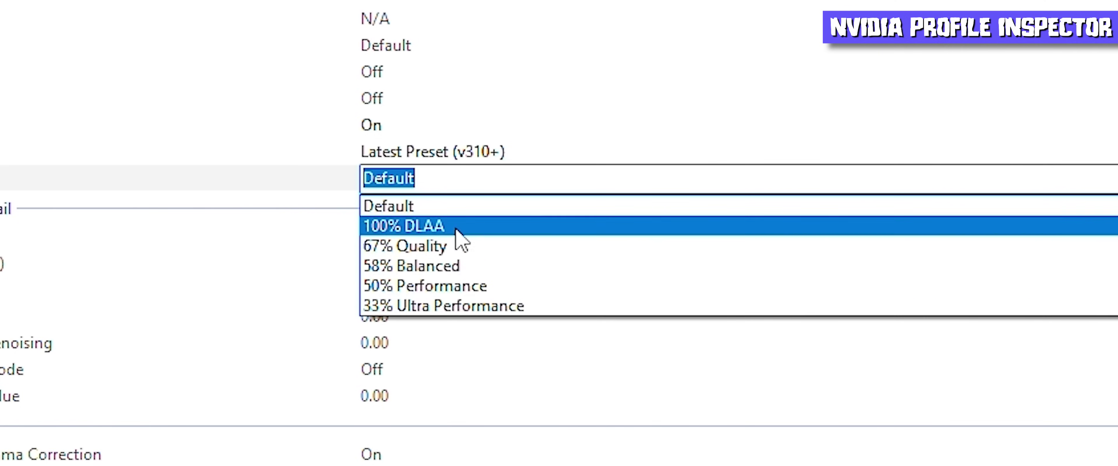
key(Escape)
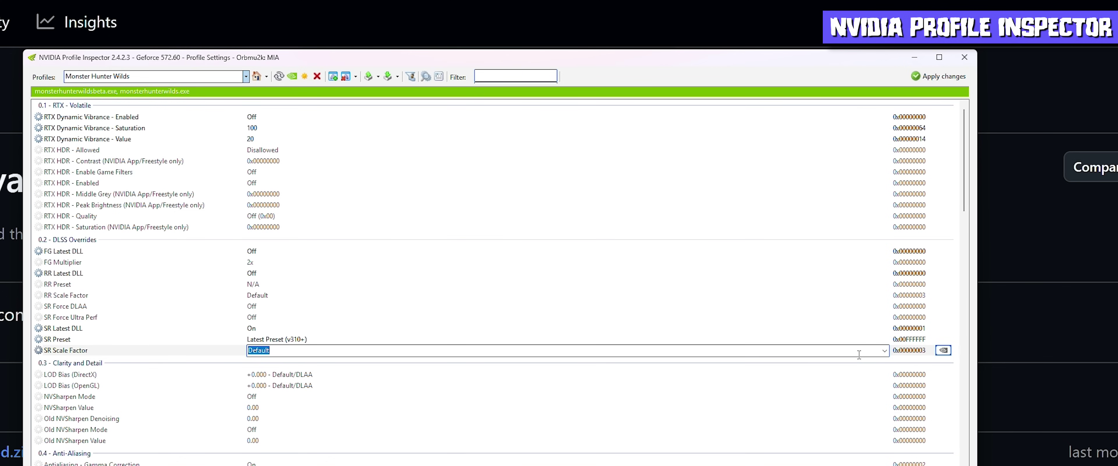
click(934, 78)
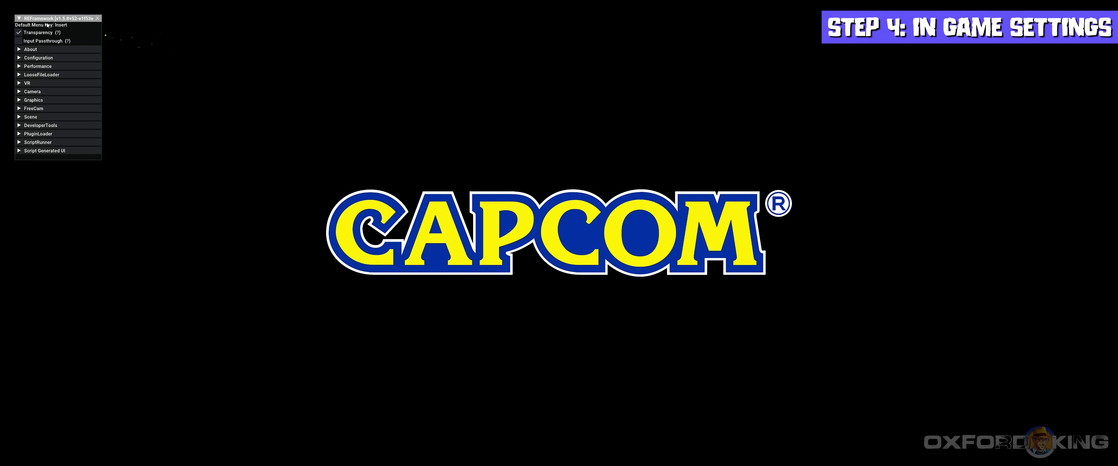
In the running game, reposition the REFramework overlay window and enlarge it.
drag(47, 25, 135, 42)
drag(190, 178, 373, 287)
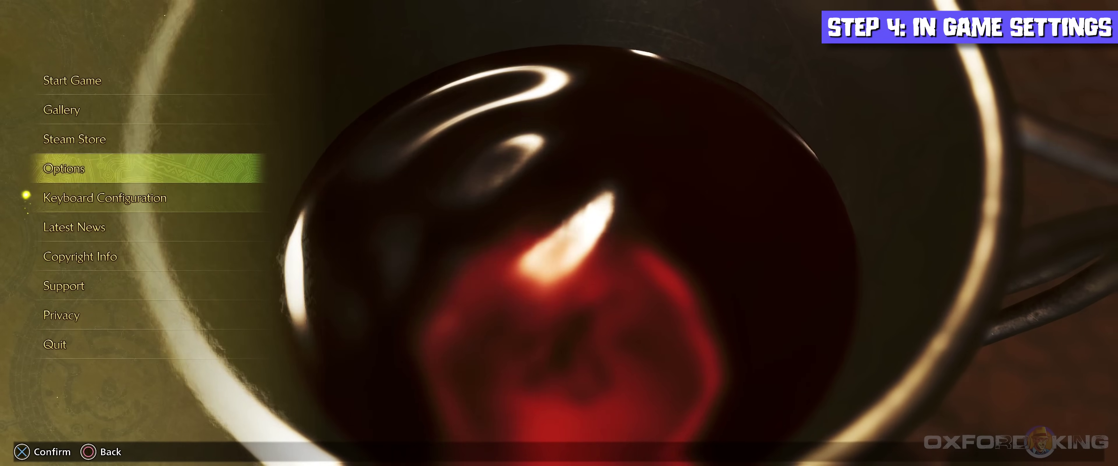
Open the game's Graphics options and choose NVIDIA DLSS for Upscaling (Super-resolution Imaging).
key(Return)
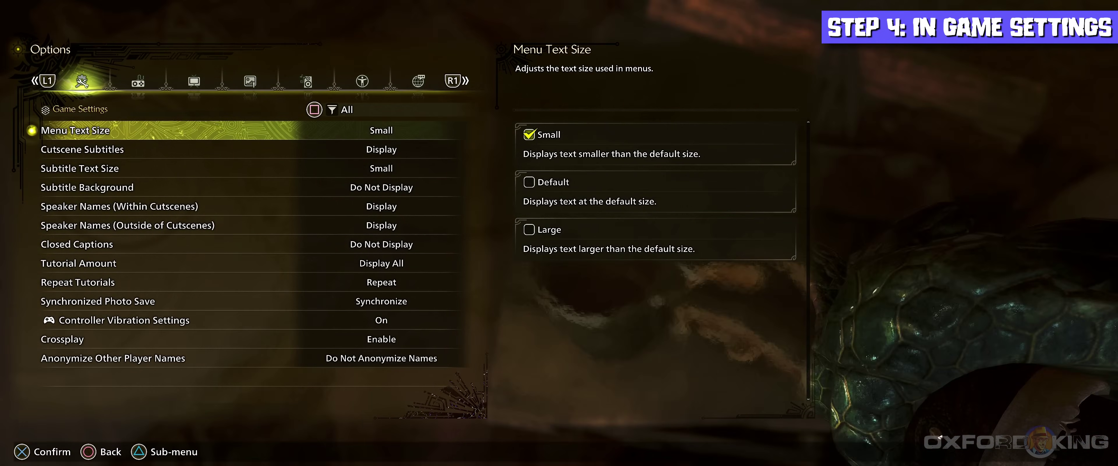
key(e)
key(e)
key(e)
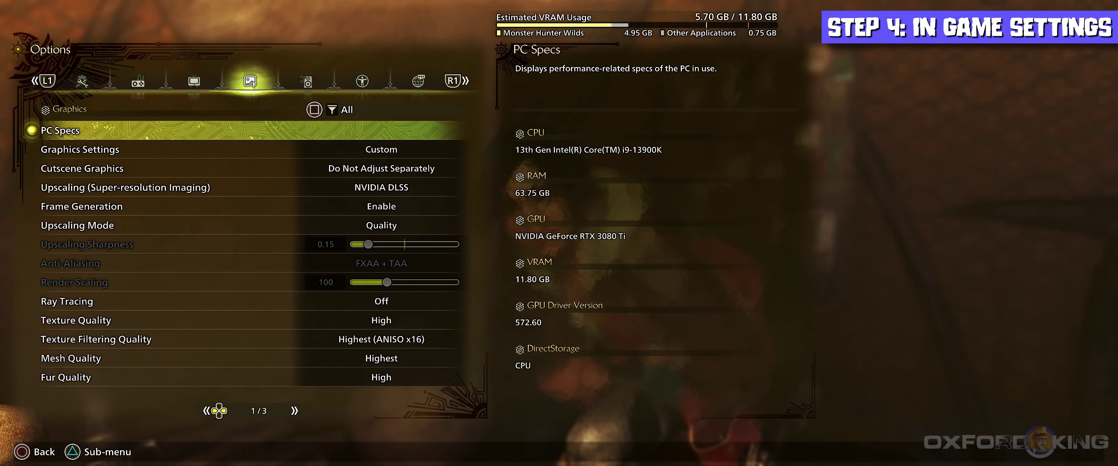
key(Down)
key(Down)
key(Down)
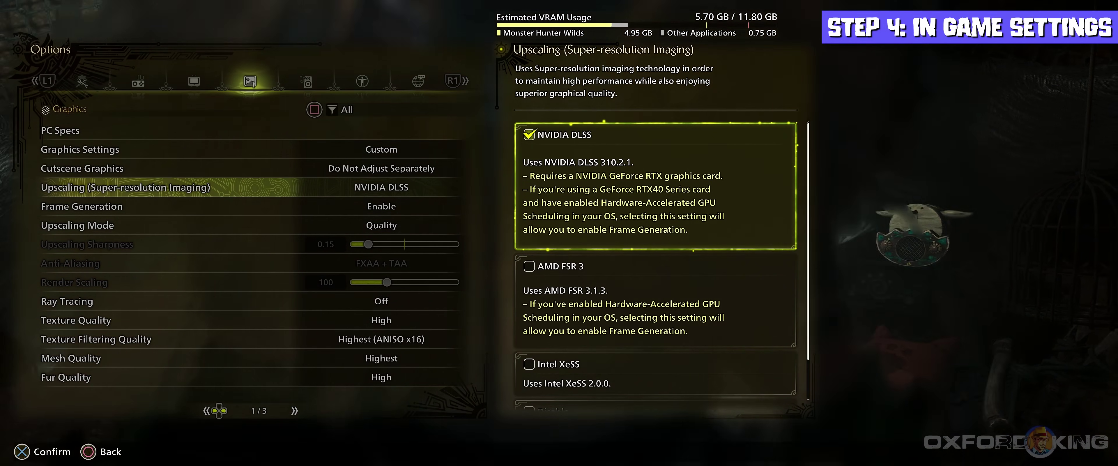
key(Return)
Check that Frame Generation is set to Enable, browse the Upscaling Mode presets and choose Quality.
click(81, 206)
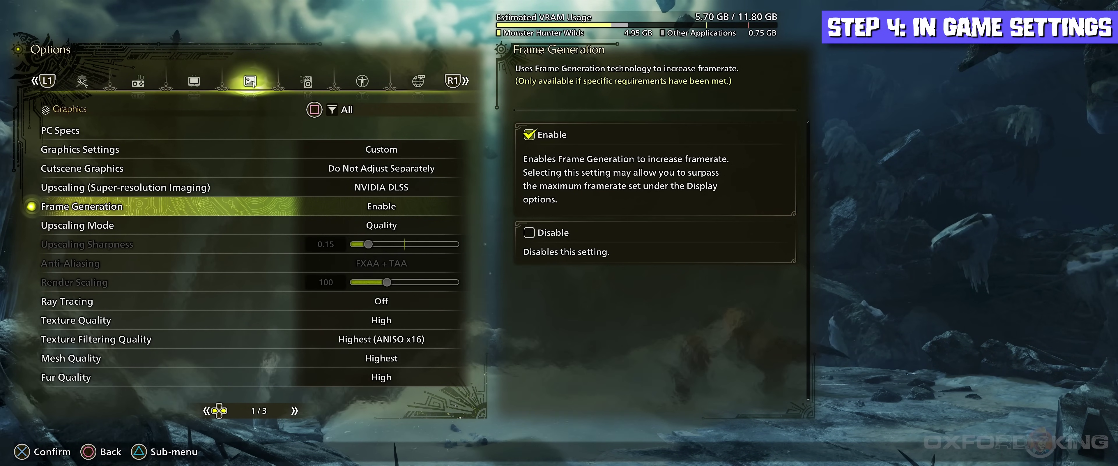
key(Down)
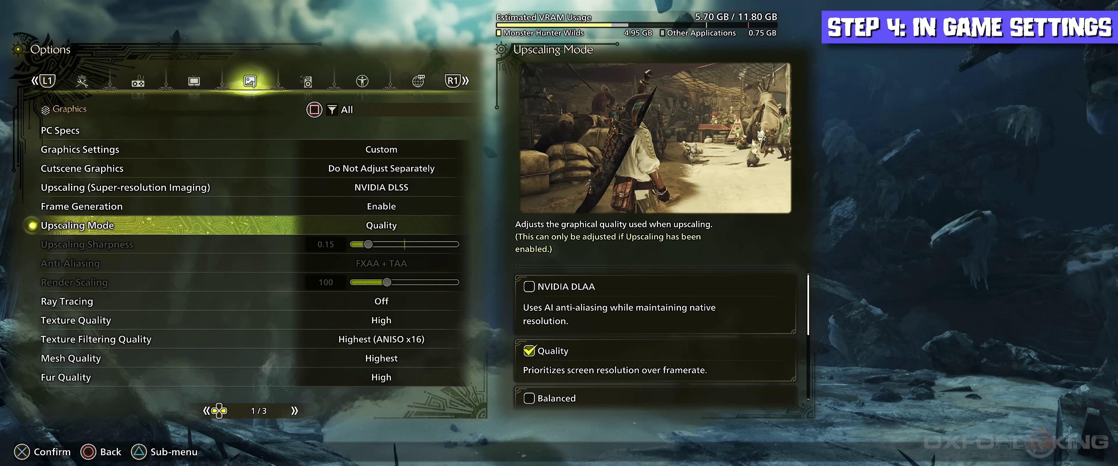
key(Return)
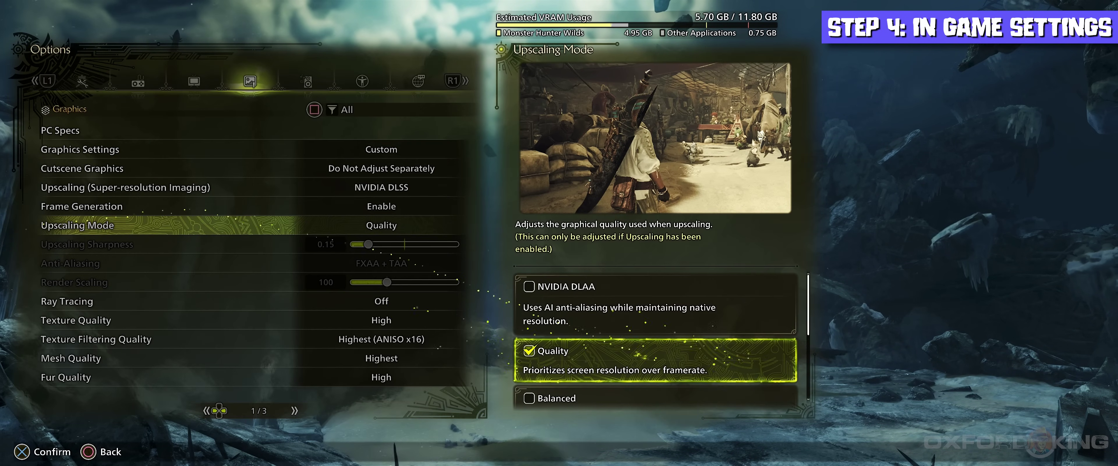
key(Down)
key(Down)
key(Down)
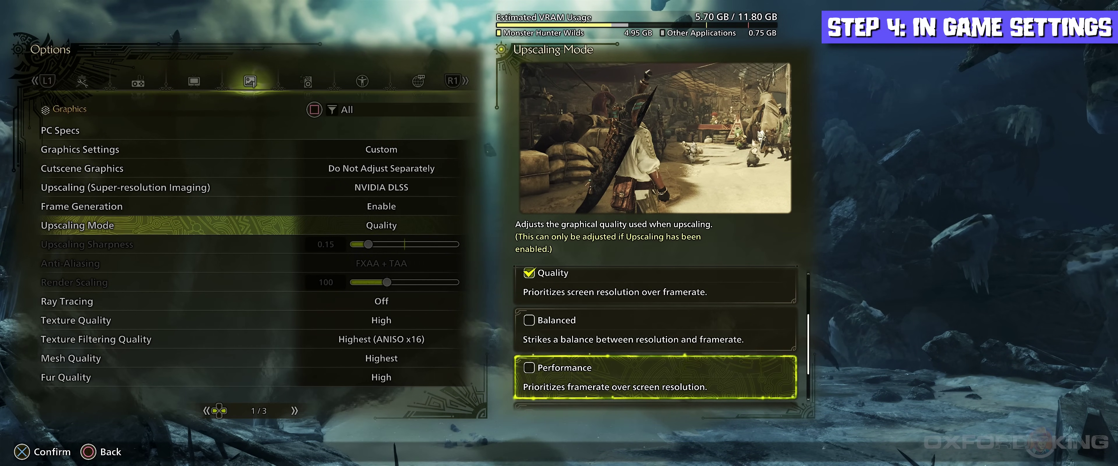
key(Up)
key(Up)
key(Up)
key(Return)
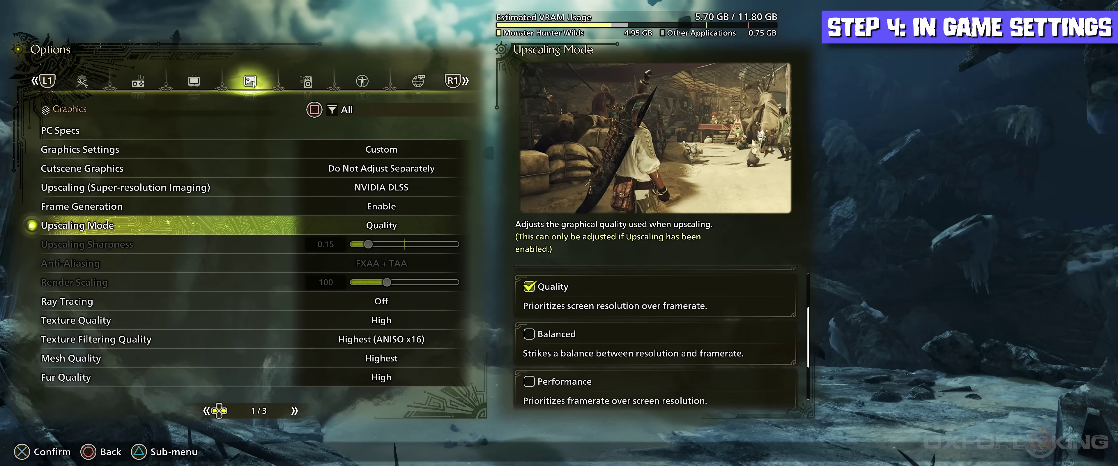
Leave the options and quit the game from the title menu to restart it.
key(Up)
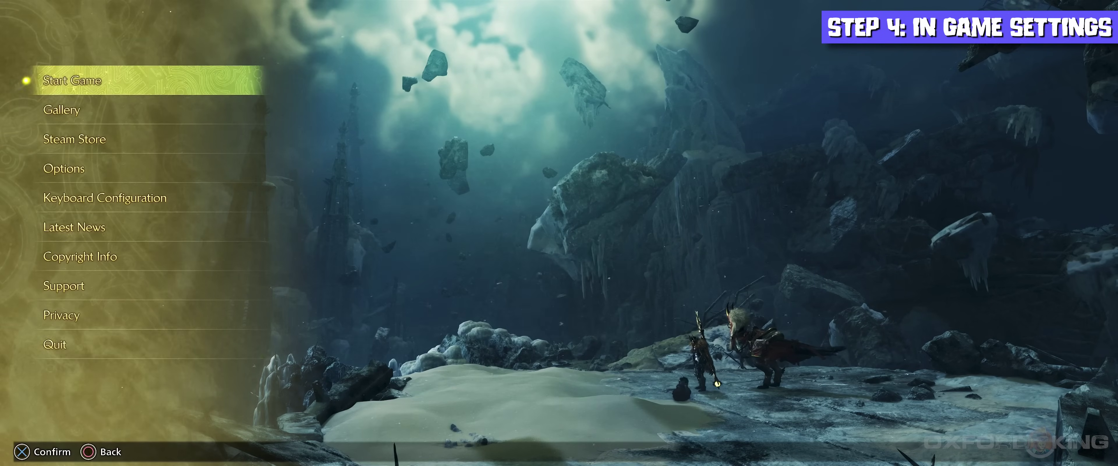
key(Up)
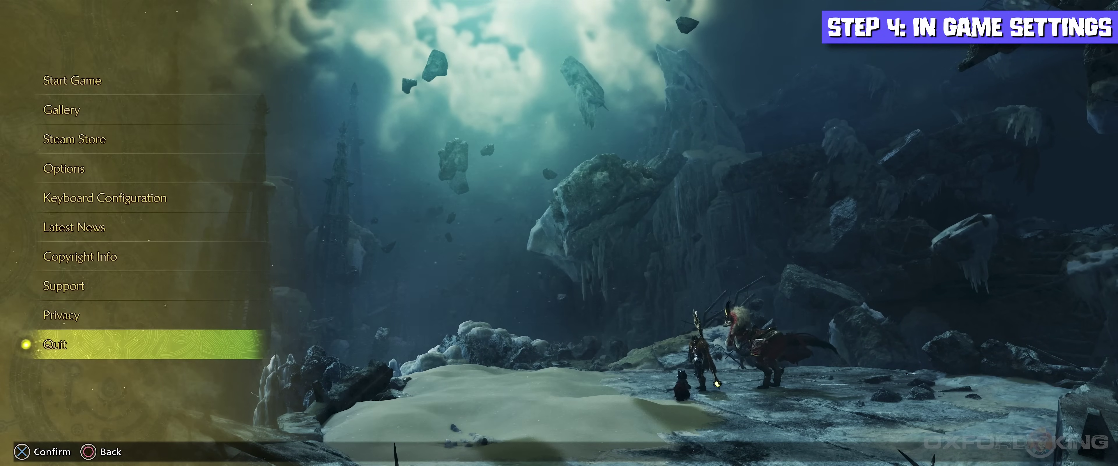
key(Return)
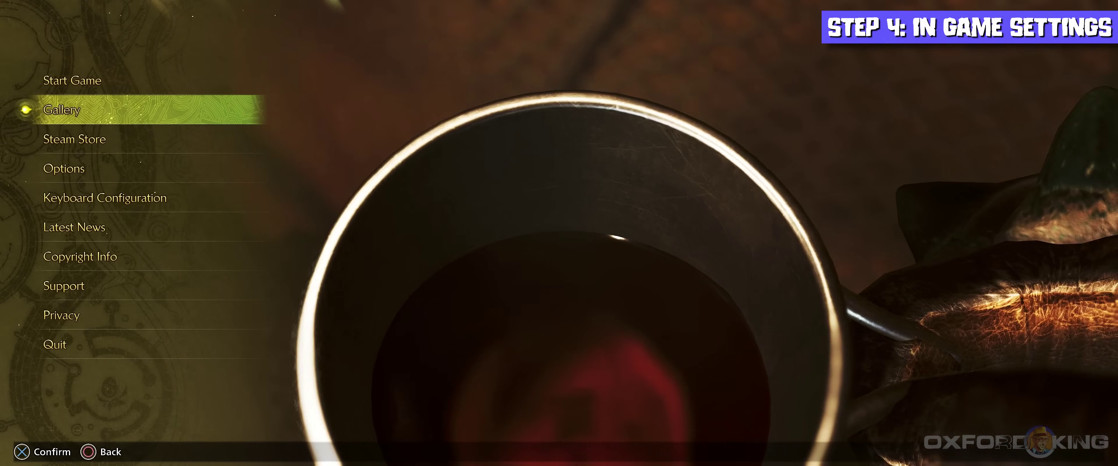
In the restarted game, open the Options from the title menu and go to the Graphics settings.
key(Down)
key(Down)
key(Return)
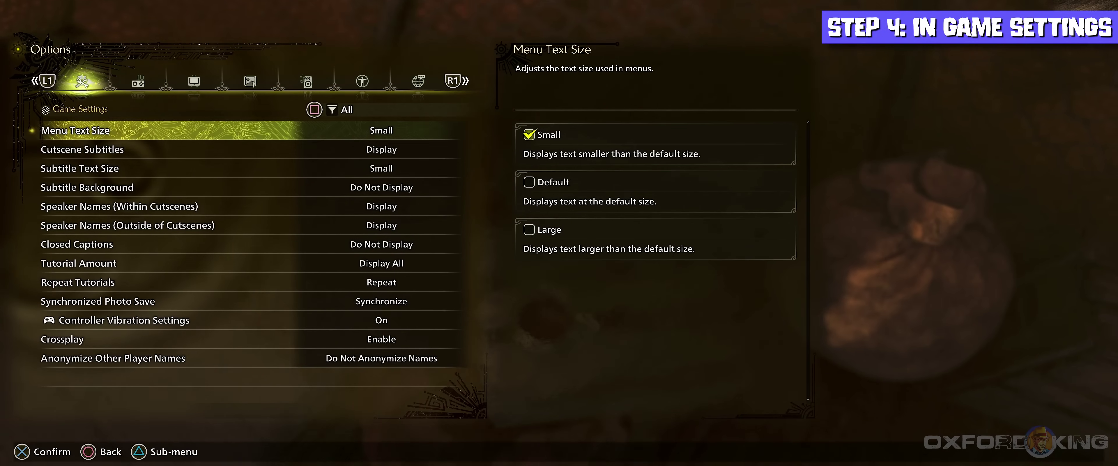
key(e)
key(e)
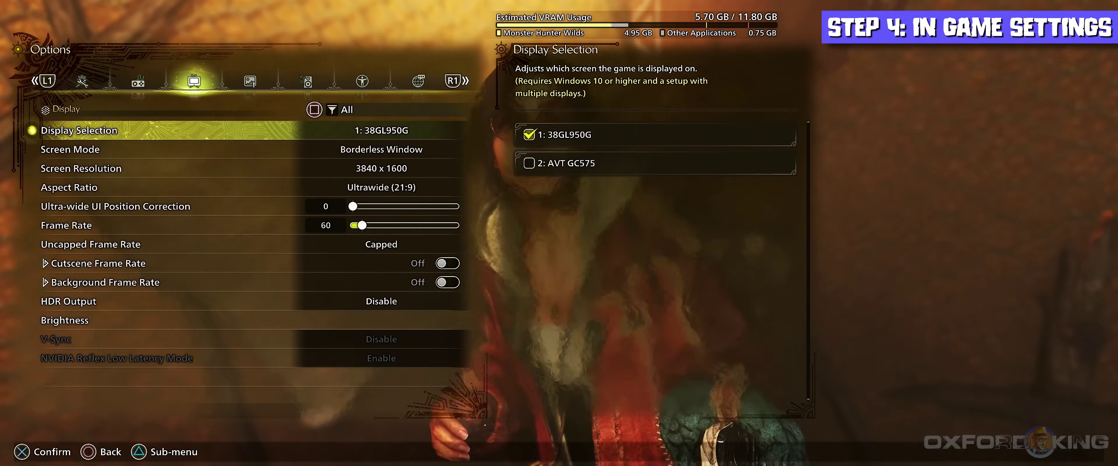
key(e)
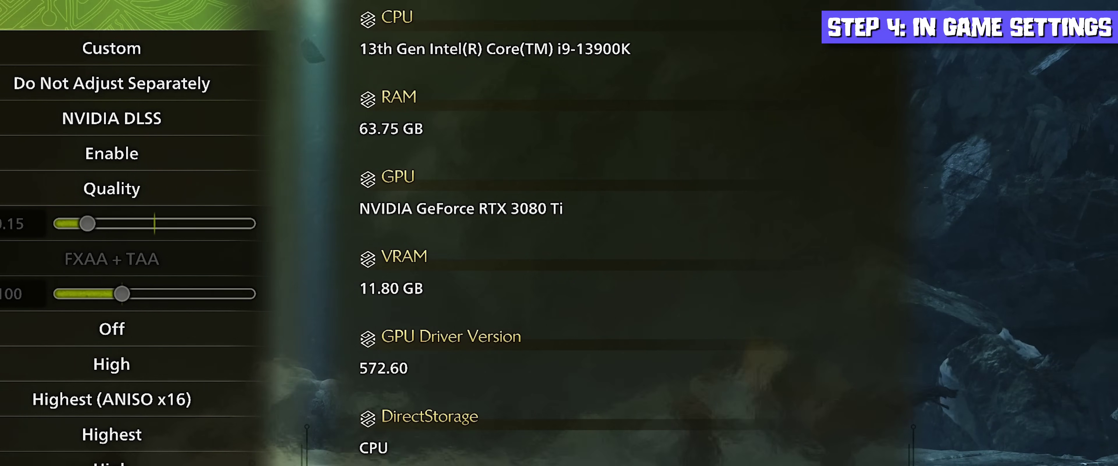
Review the graphics preset, DLSS upscaling, frame generation, upscaling mode and ray tracing settings.
key(Down)
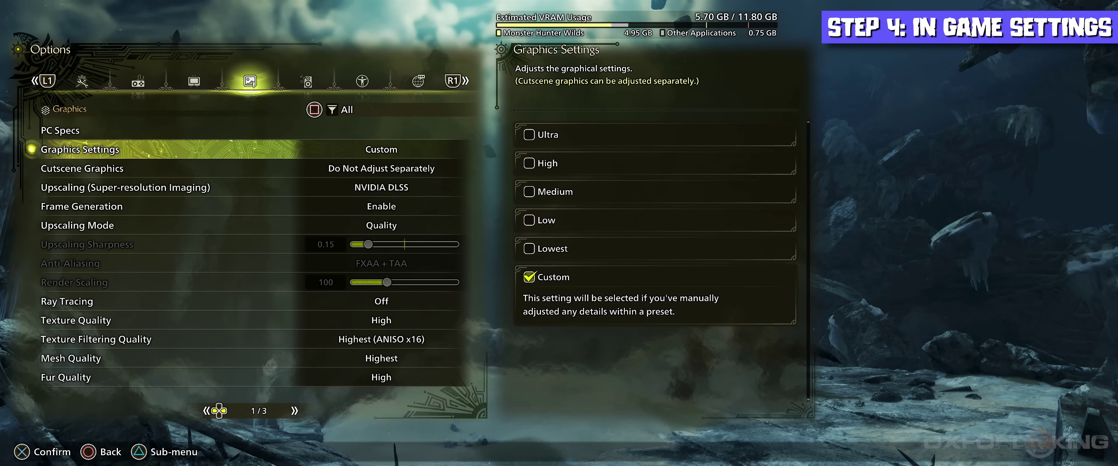
key(Down)
key(Down)
key(Down)
key(Down)
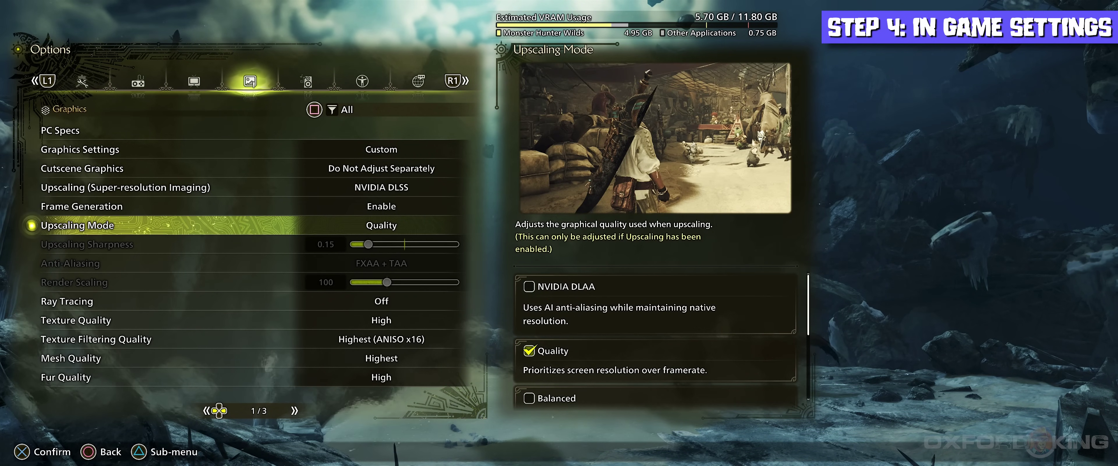
key(Down)
key(Down)
key(Down)
key(Down)
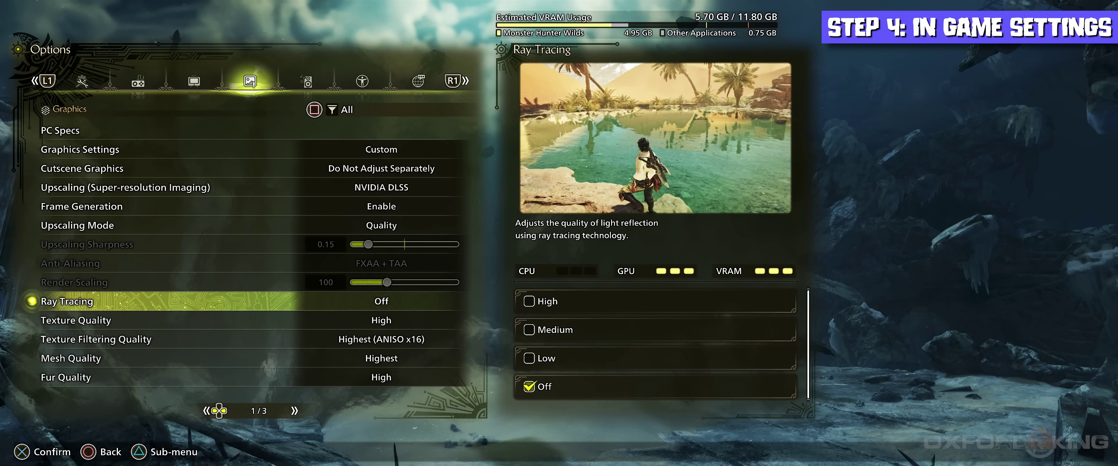
Examine the texture quality, texture filtering, mesh quality and fur quality settings.
key(Down)
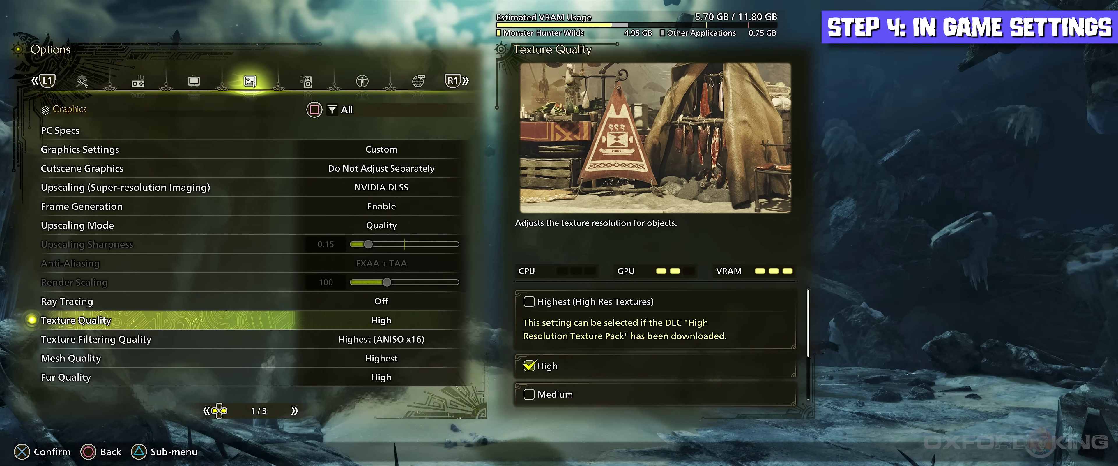
key(Down)
key(Down)
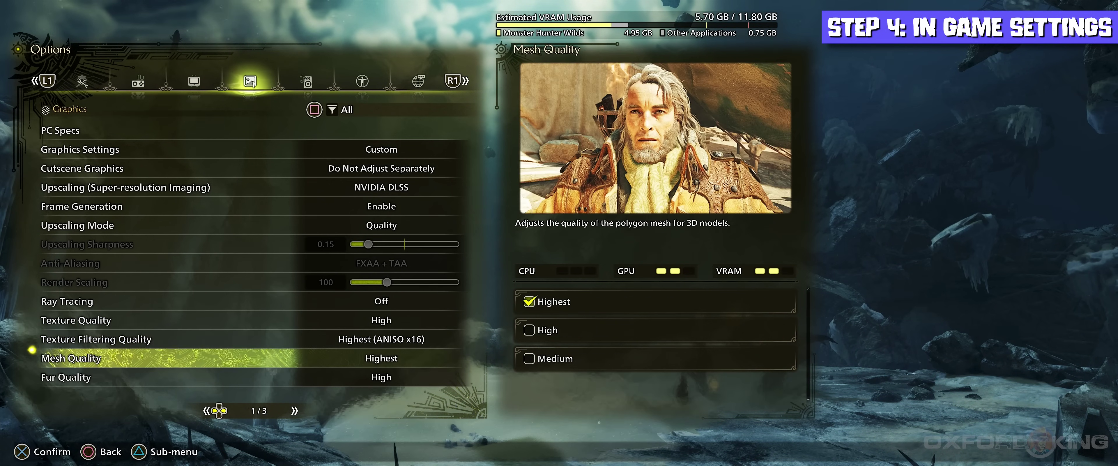
key(Up)
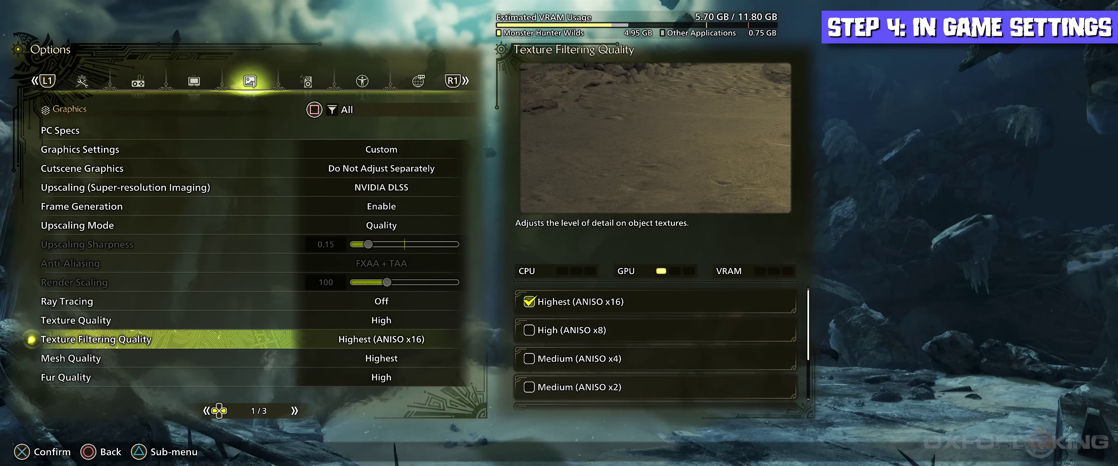
key(Down)
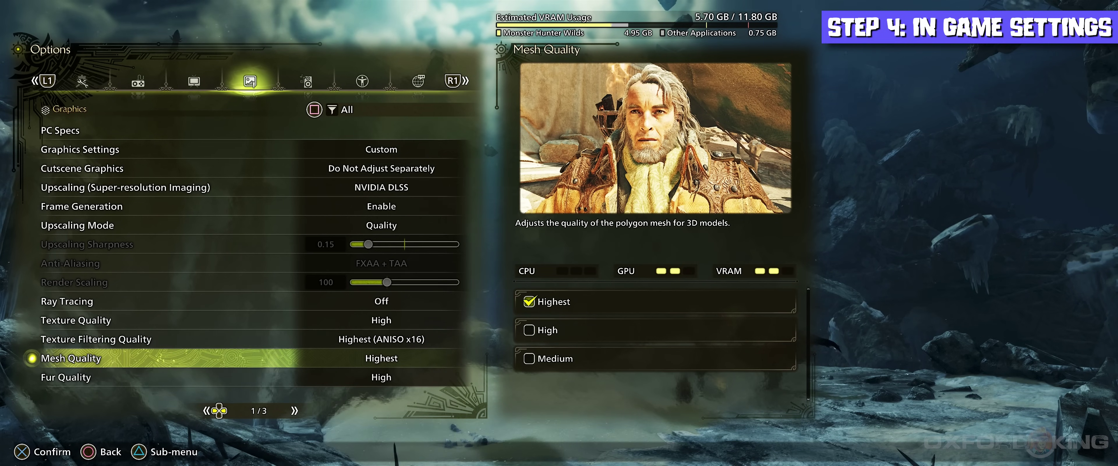
key(Down)
Go to the second page of Graphics settings and examine the Sky/Cloud Quality and Grass/Tree Quality options.
key(Right)
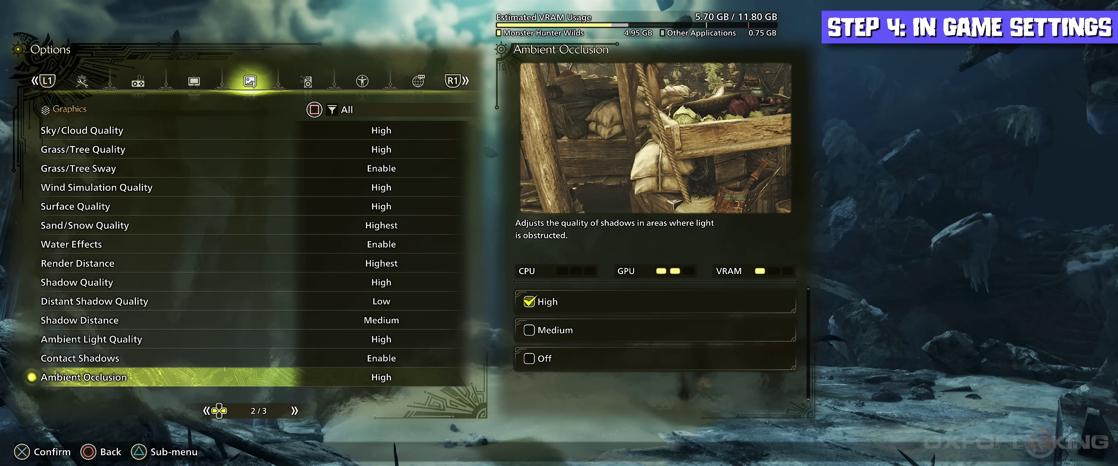
key(Up)
key(Up)
key(Up)
key(Up)
key(Up)
key(Up)
key(Up)
key(Up)
key(Up)
key(Up)
key(Up)
key(Up)
key(Up)
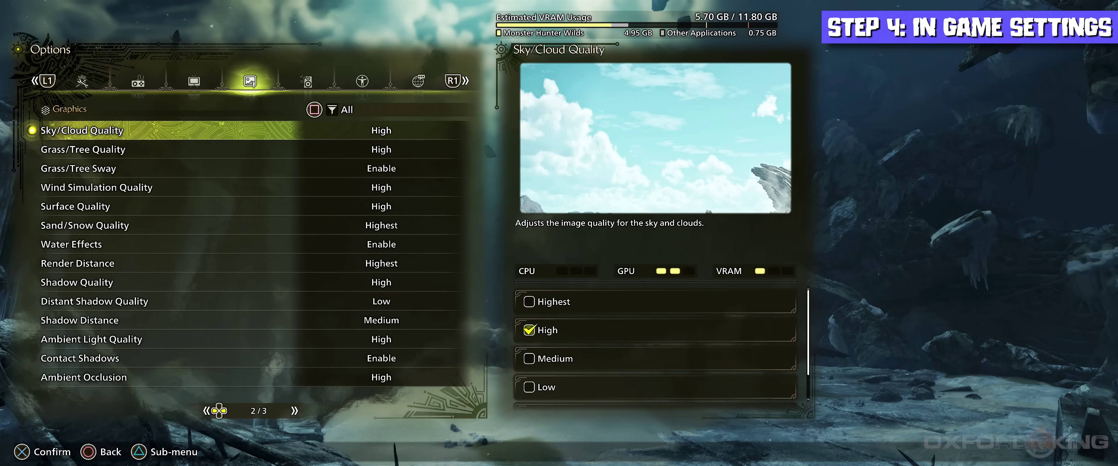
key(Down)
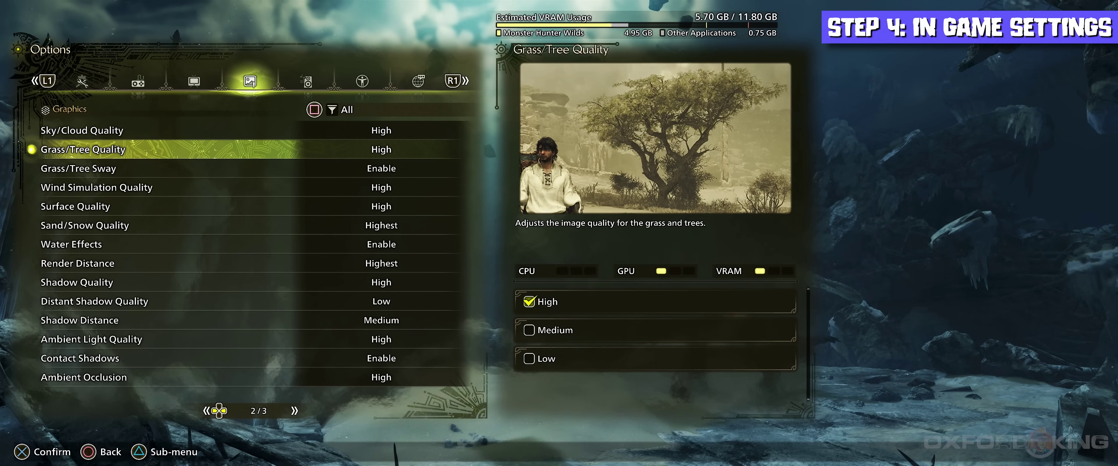
Examine the Grass/Tree Sway, Wind Simulation, Surface, Sand/Snow, Water Effects and Render Distance settings.
click(78, 168)
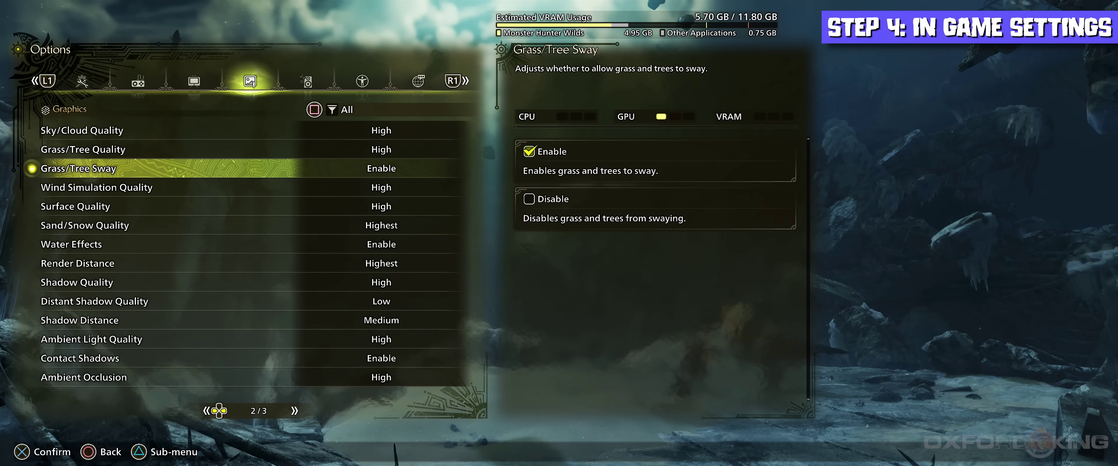
click(96, 187)
click(76, 206)
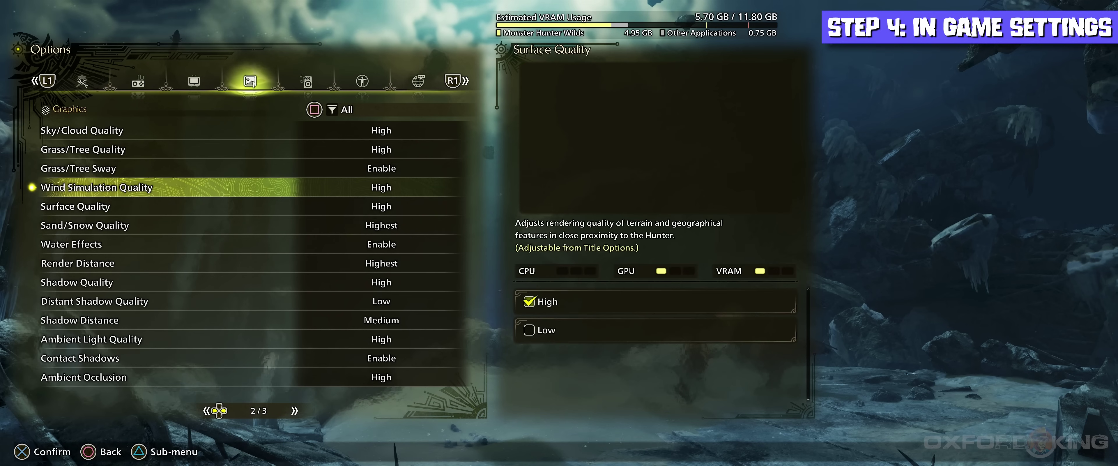
click(85, 225)
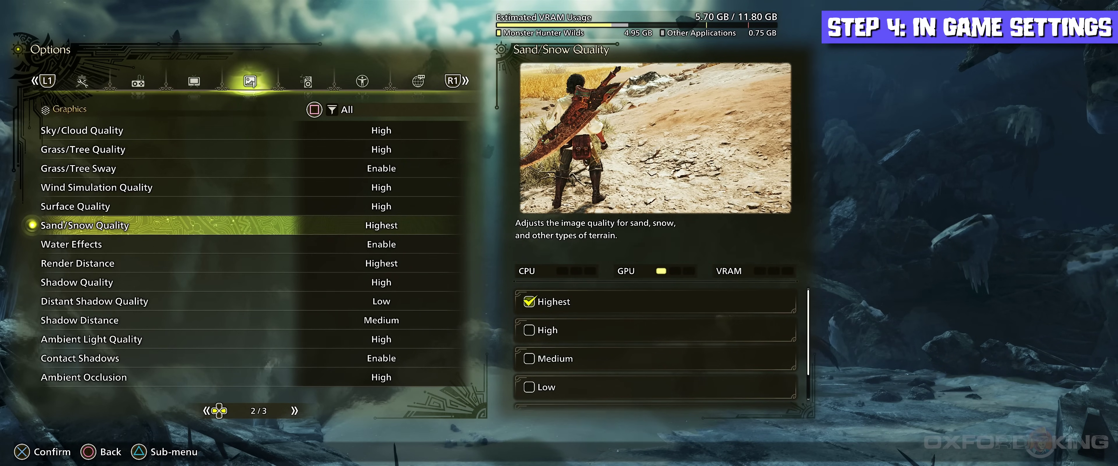
click(71, 244)
click(77, 264)
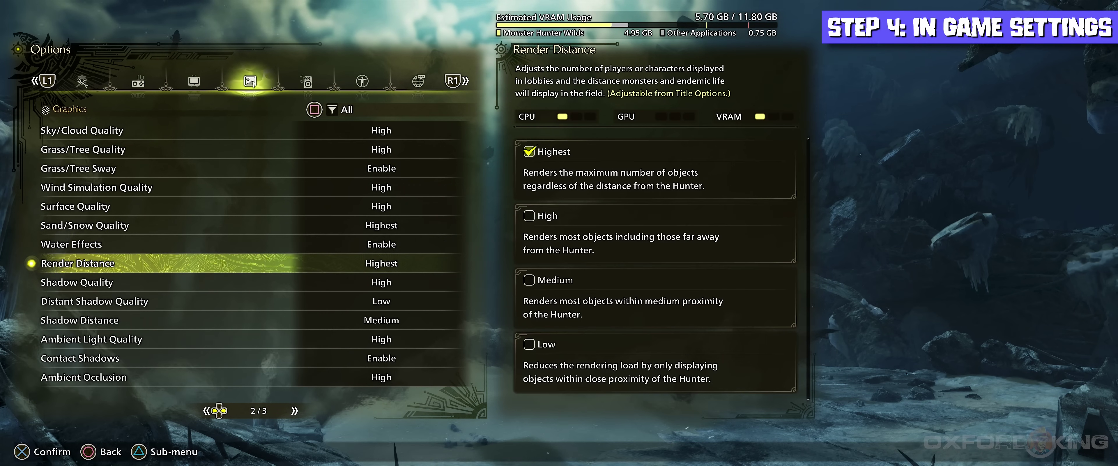
Examine the shadow quality, distant shadow, shadow distance, ambient light, contact shadow and ambient occlusion settings.
click(77, 282)
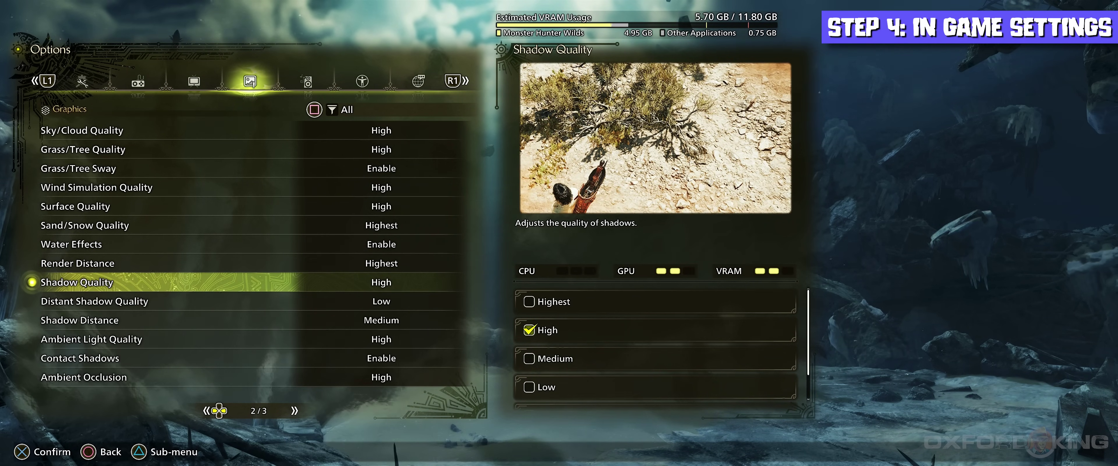
click(94, 301)
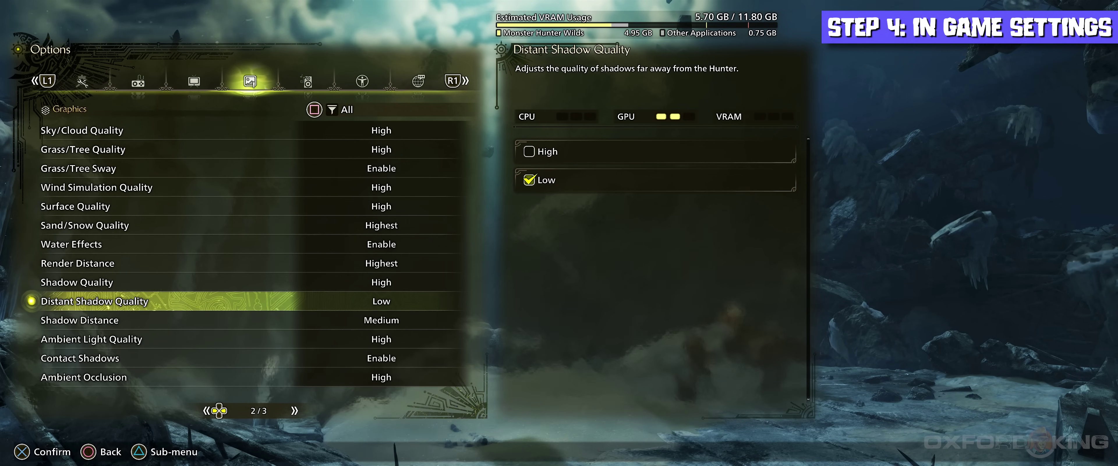
click(80, 320)
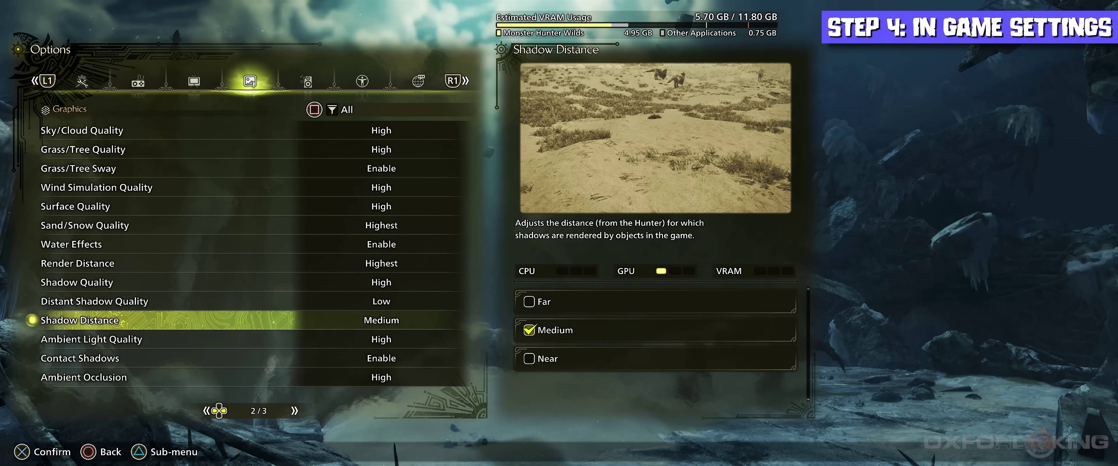
click(91, 339)
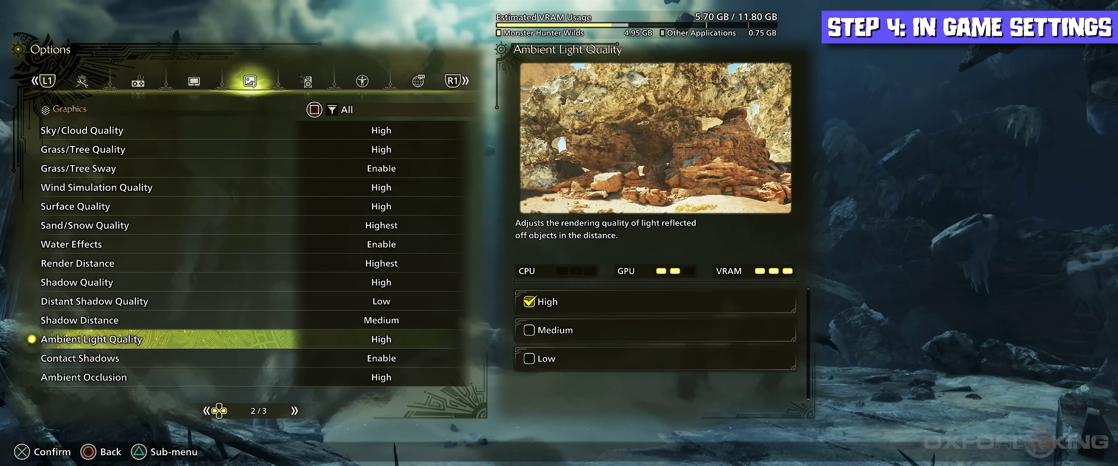
click(80, 358)
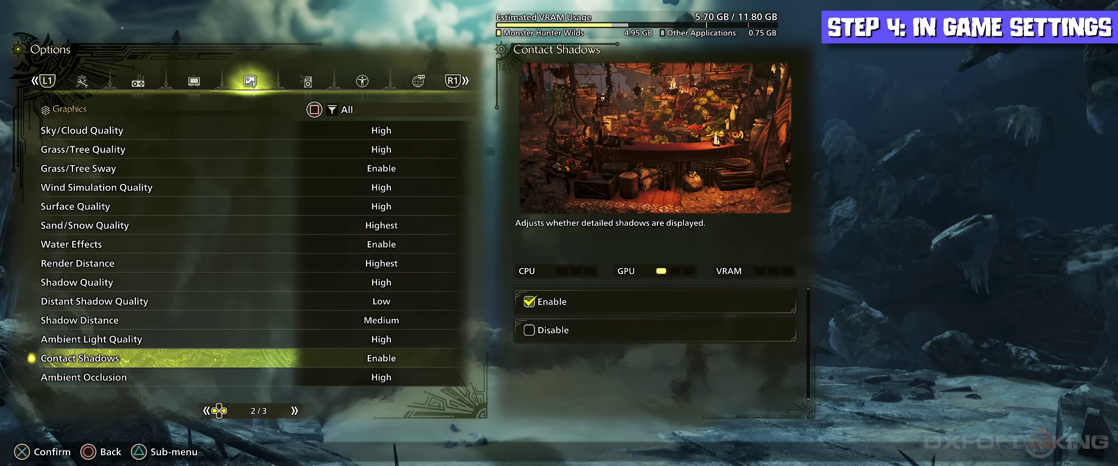
click(84, 377)
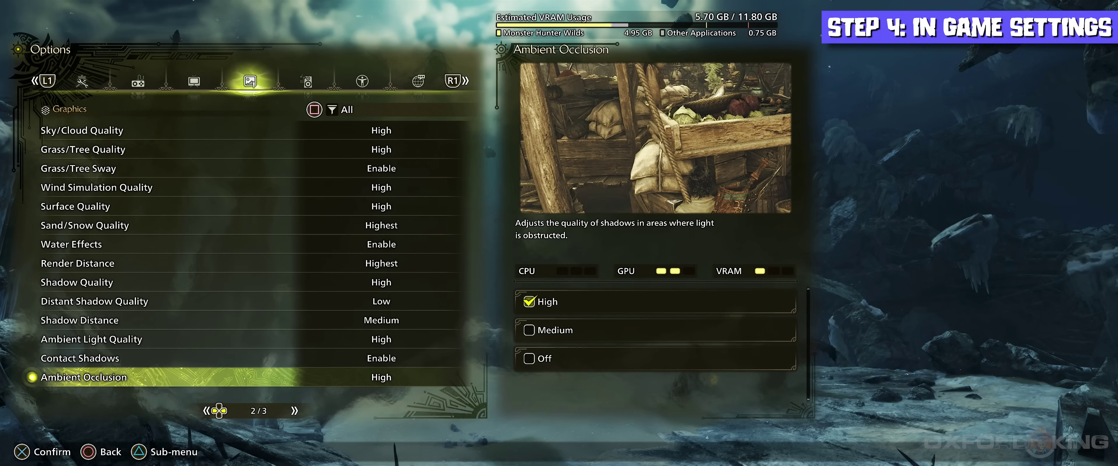
Go to the third page of Graphics settings and examine the Bloom, Motion Blur and Vignette Effect options.
key(Right)
key(Up)
key(Up)
key(Up)
key(Up)
key(Up)
key(Up)
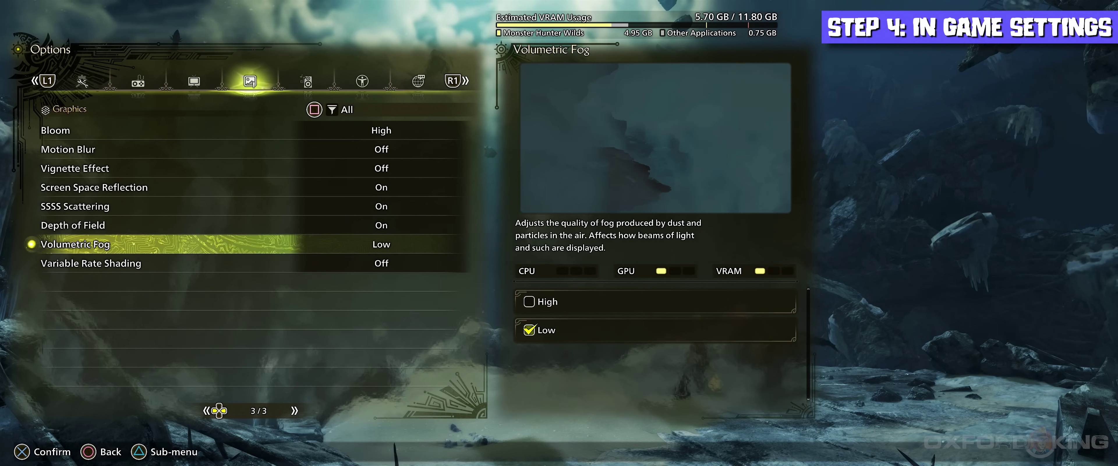
click(55, 130)
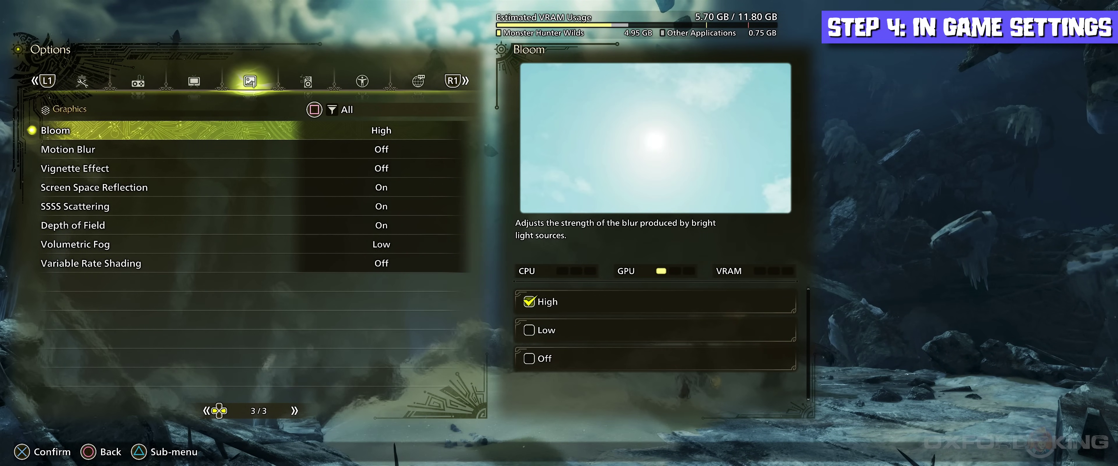
click(68, 149)
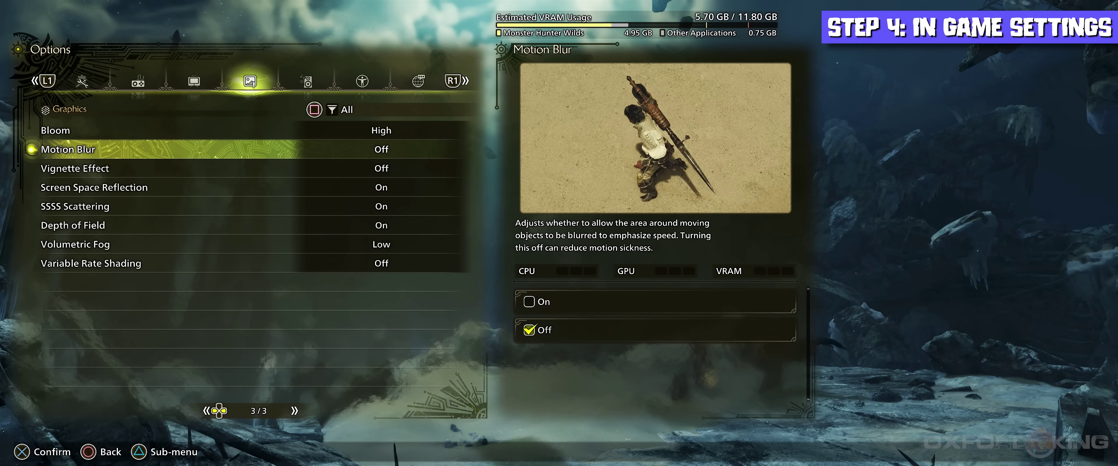
click(74, 168)
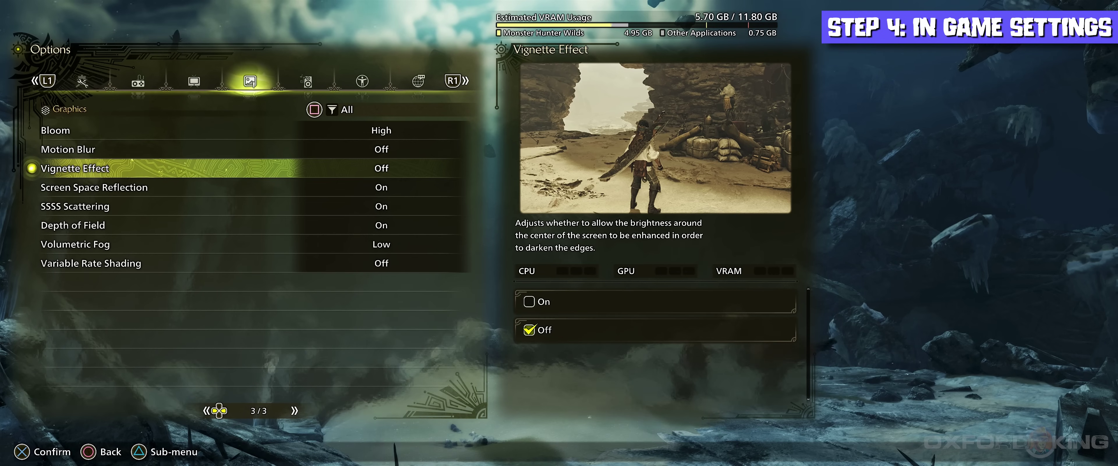
Examine the Screen Space Reflection, SSSS Scattering, Depth of Field and Volumetric Fog settings.
click(93, 188)
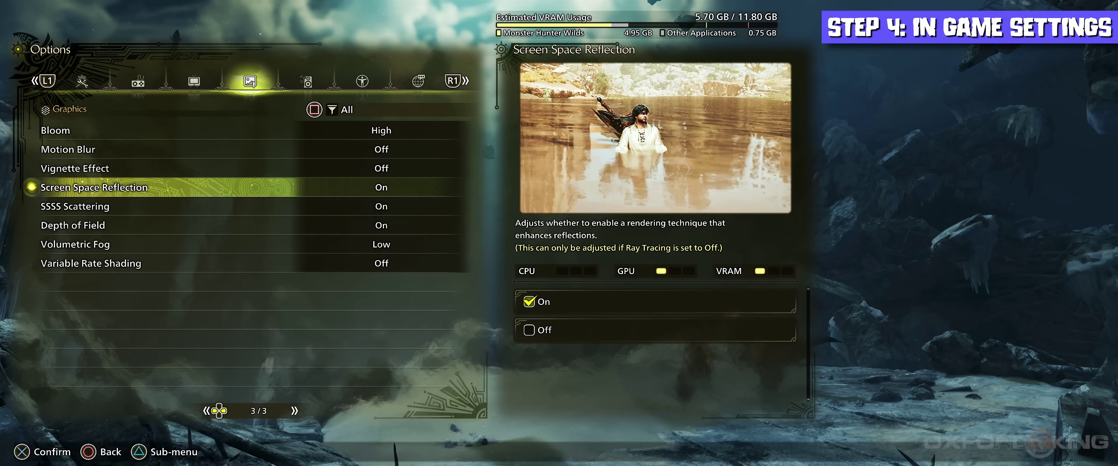
click(74, 207)
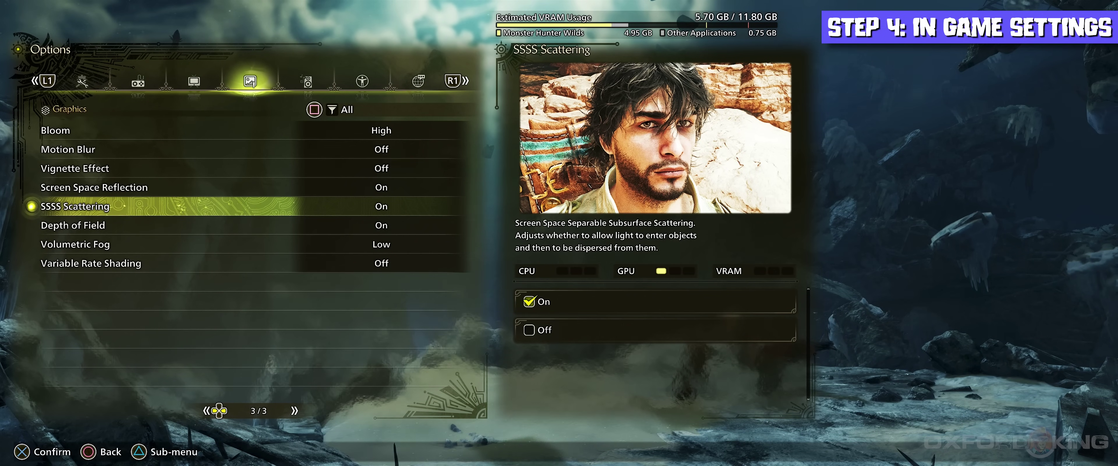
click(73, 225)
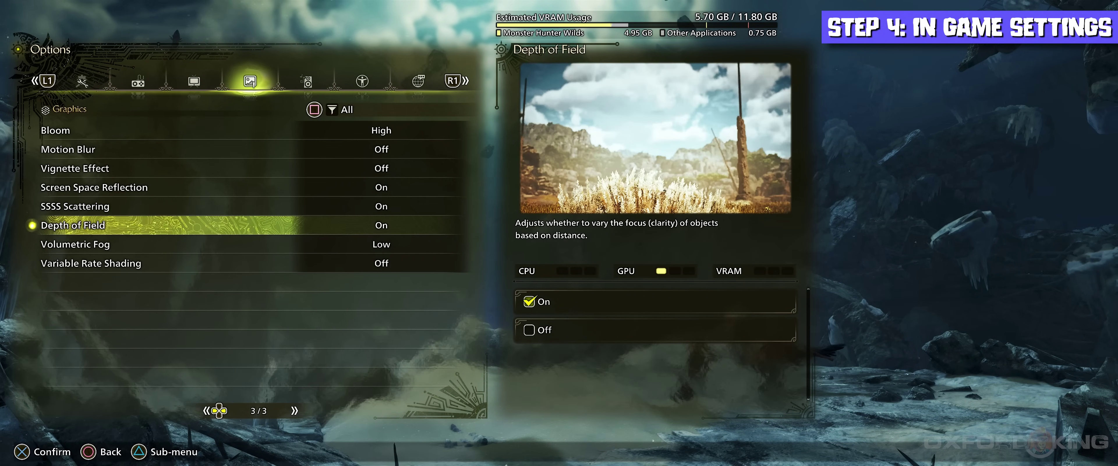
click(75, 245)
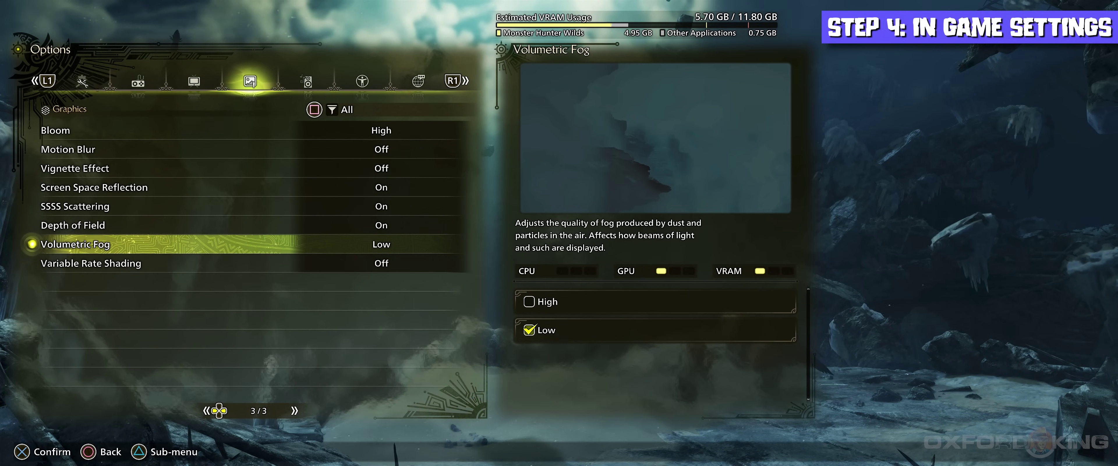
Review the Variable Rate Shading choices and confirm the Off option.
click(91, 263)
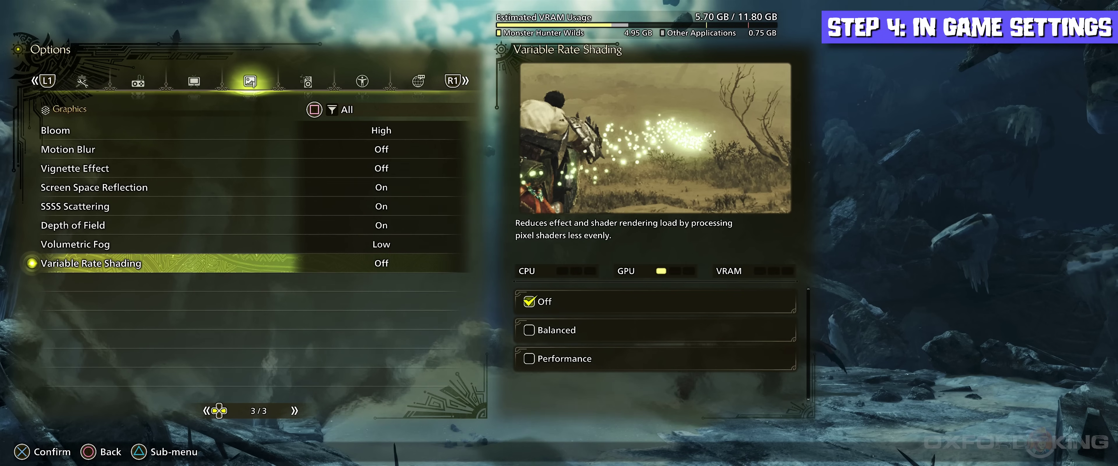
key(Return)
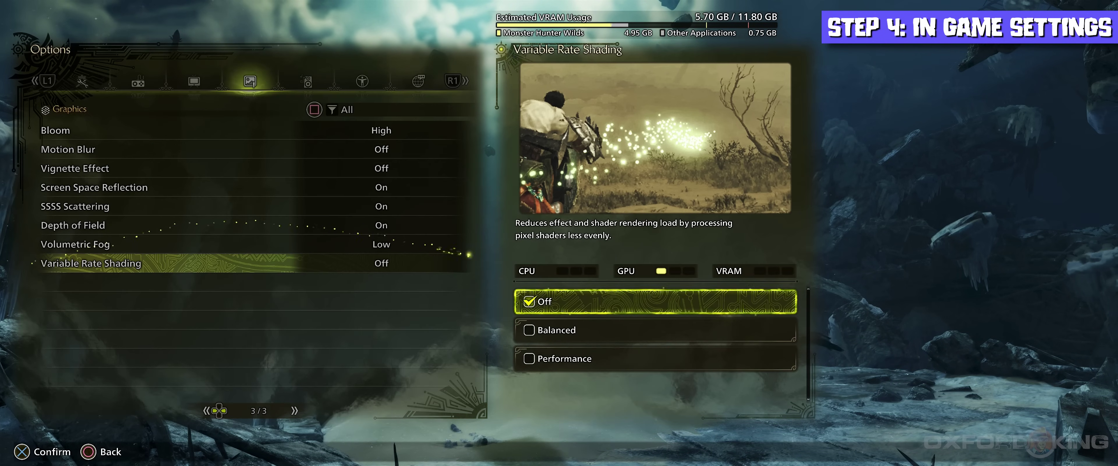
key(Down)
key(Down)
key(Up)
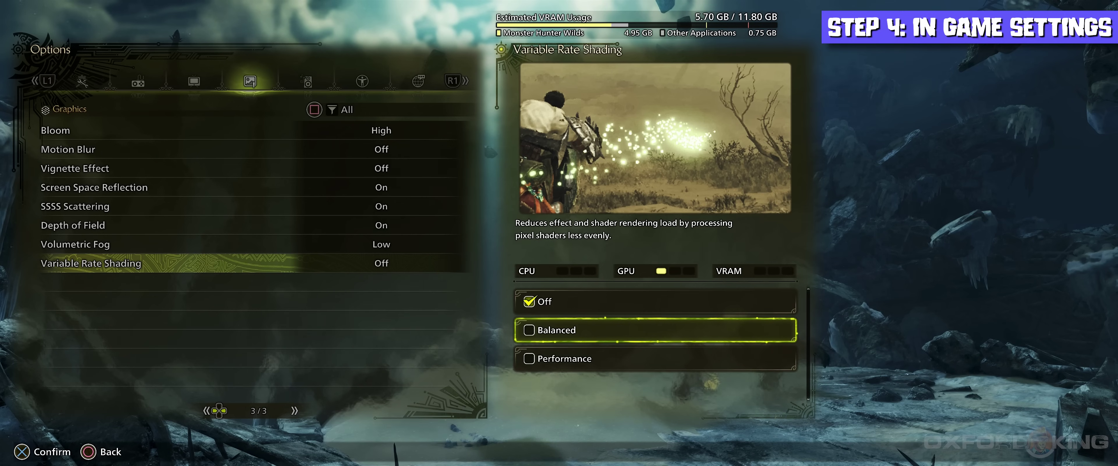
key(Up)
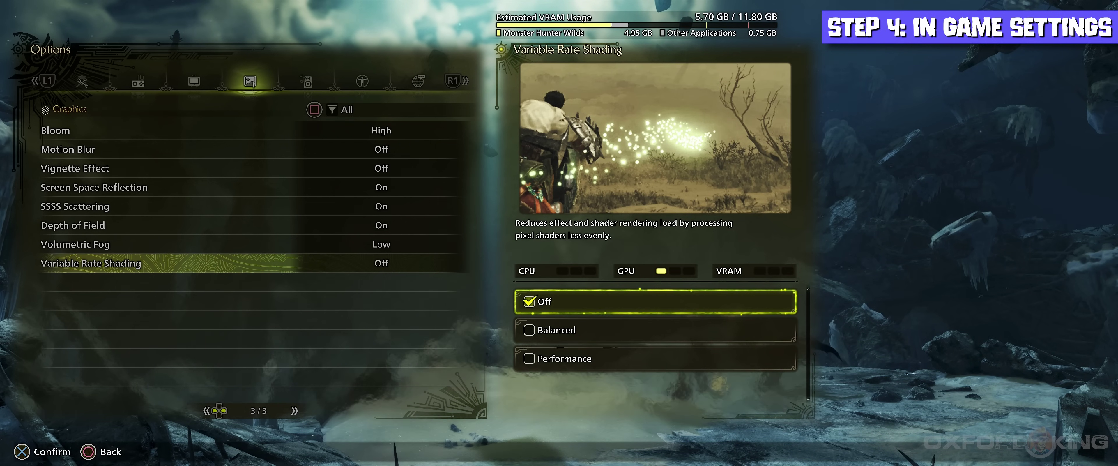
key(Return)
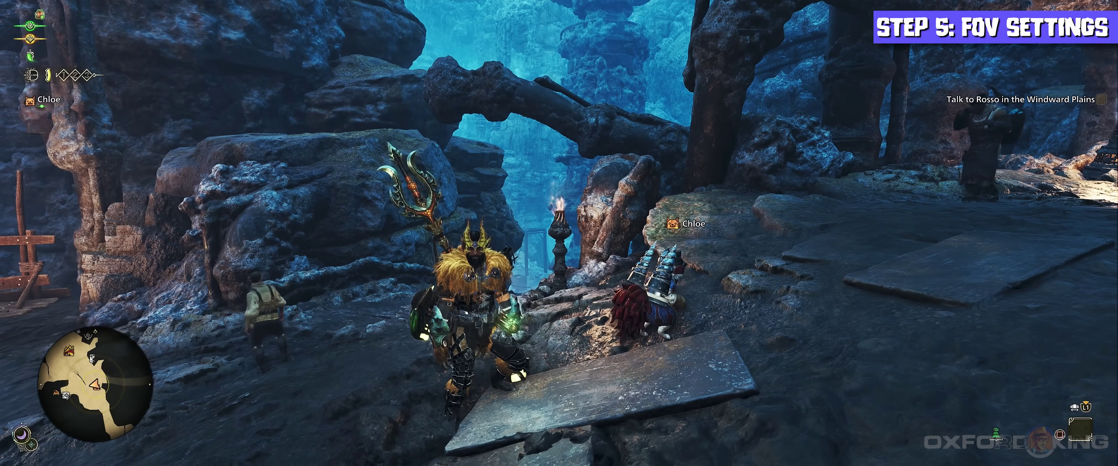
Open the REFramework overlay in the running game, enlarge its window and move it to the screen's upper-left corner.
key(Insert)
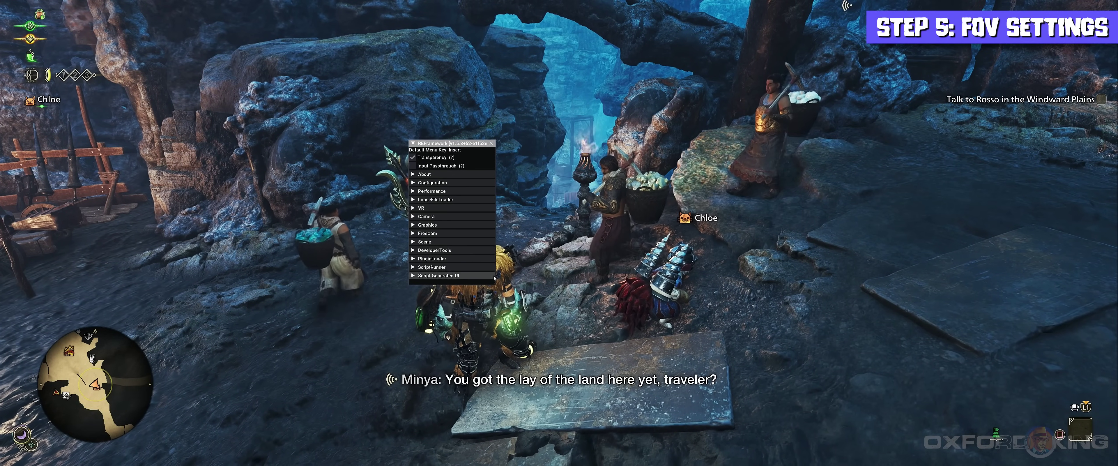
drag(494, 278, 837, 410)
drag(621, 144, 249, 76)
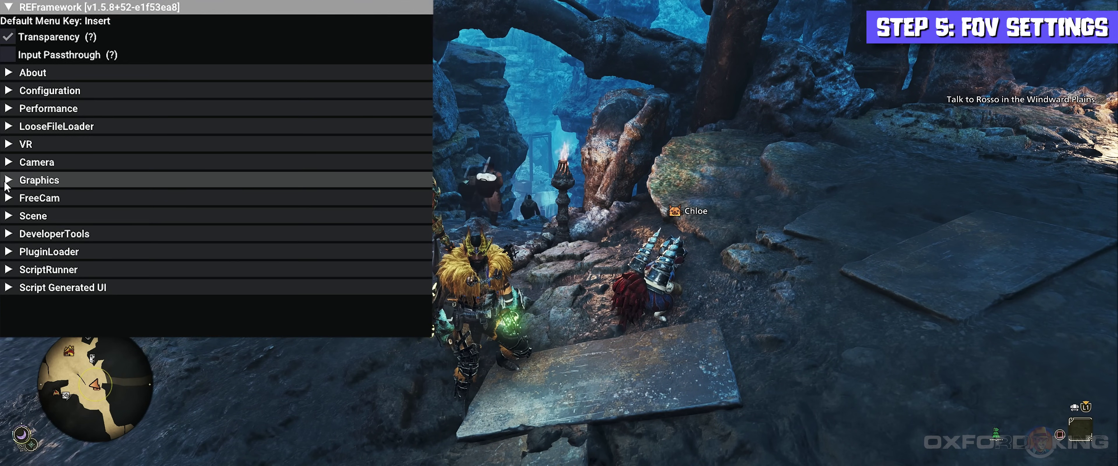
In REFramework's graphics options, switch the Ultrawide/FOV/Aspect Ratio Fix off and on again for comparison and set the FOV override to 1.300.
click(6, 182)
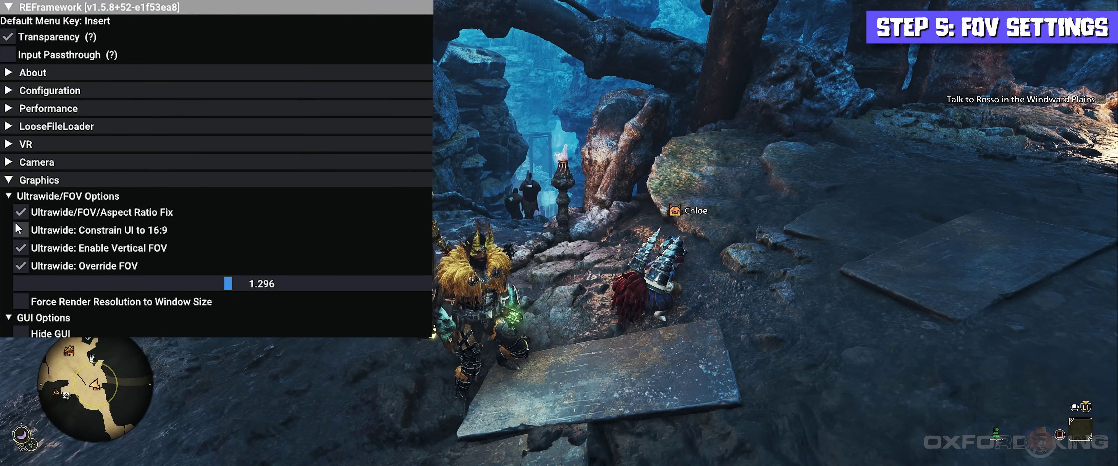
click(21, 213)
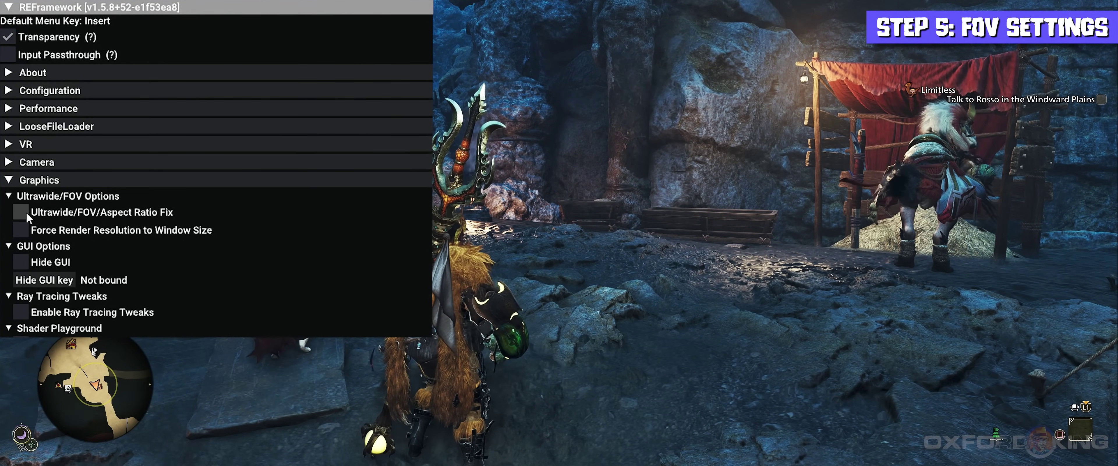
click(21, 212)
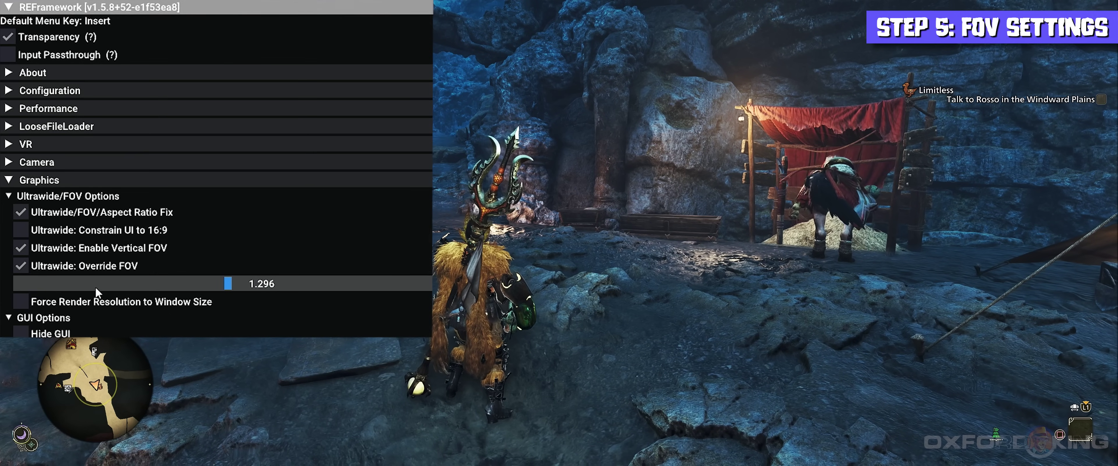
mouse_move(226, 284)
mouse_down()
mouse_move(118, 291)
mouse_move(432, 294)
mouse_move(229, 288)
mouse_up()
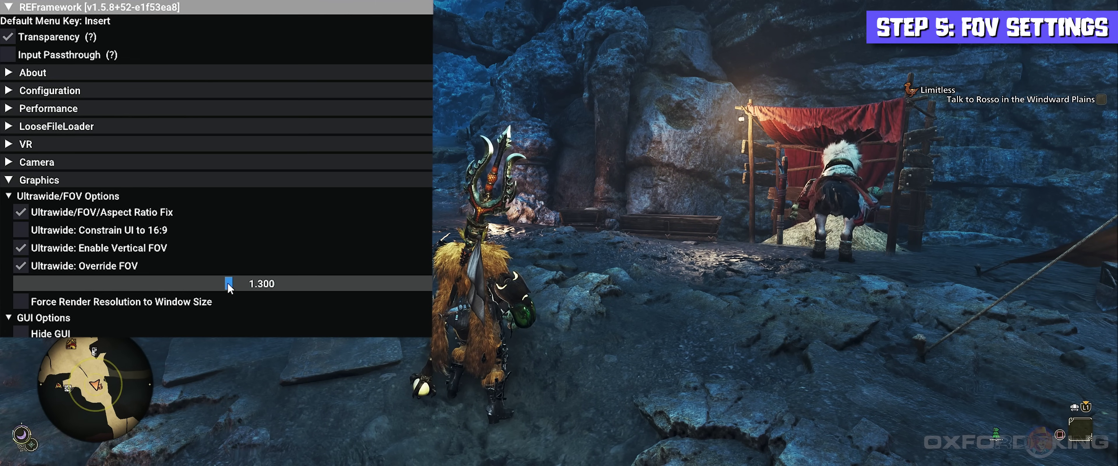
Disable the Ultrawide/FOV/Aspect Ratio Fix and collapse the Ultrawide/FOV and Graphics sections.
click(22, 212)
click(9, 195)
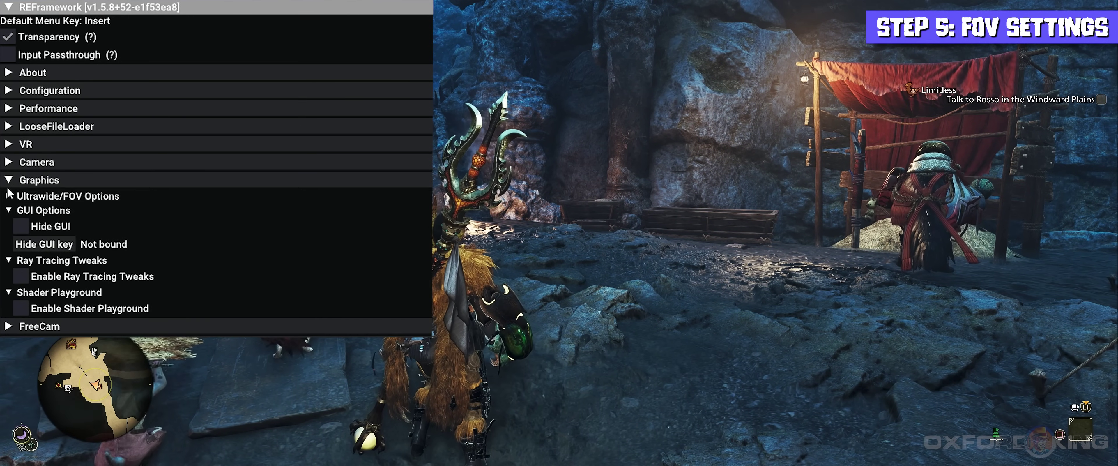
click(7, 185)
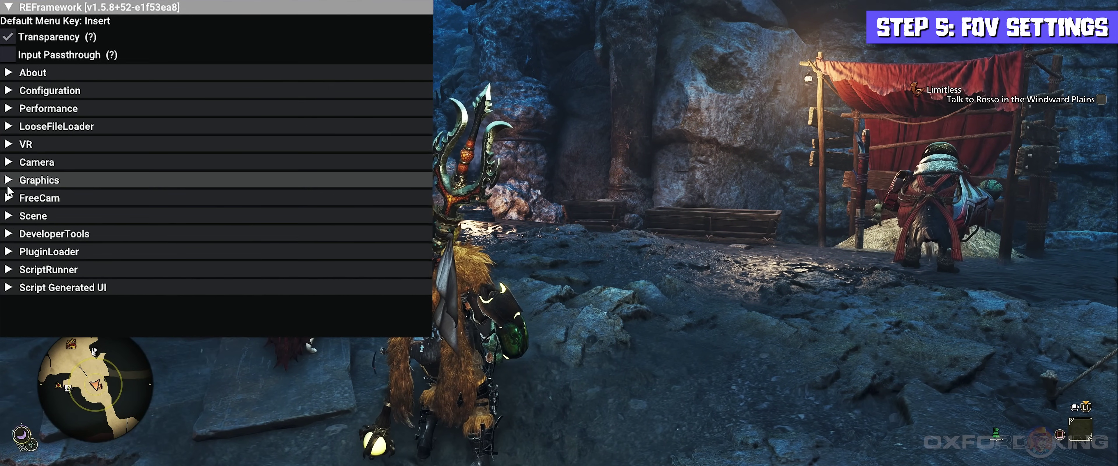
Enable Use Custom Global FOV in REFramework's camera settings and set the field of view to 59.246.
click(8, 163)
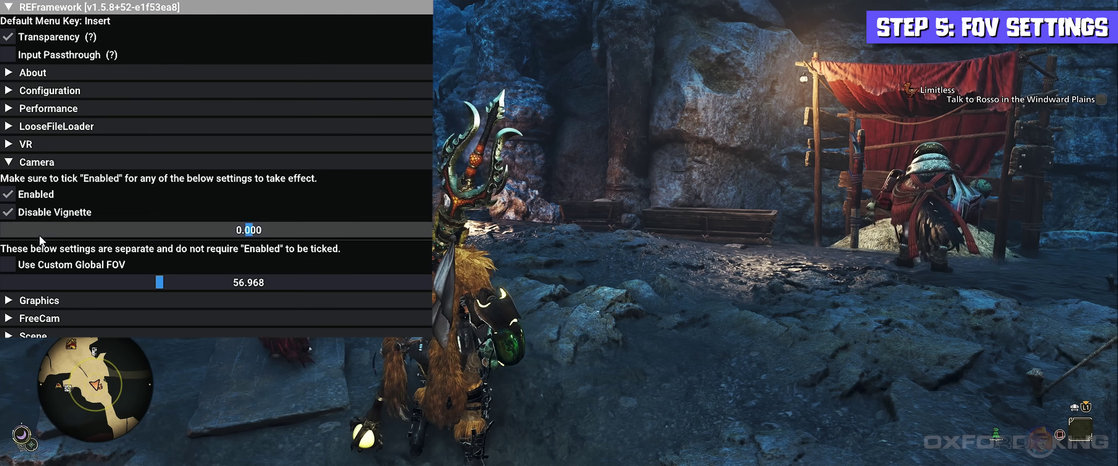
click(8, 266)
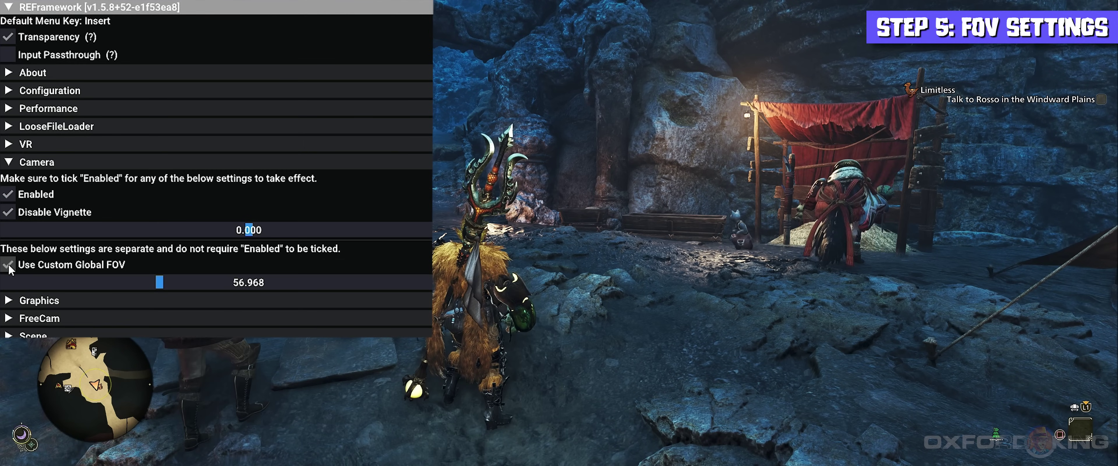
mouse_move(159, 281)
mouse_down()
mouse_move(62, 282)
mouse_move(255, 276)
mouse_move(175, 285)
mouse_up()
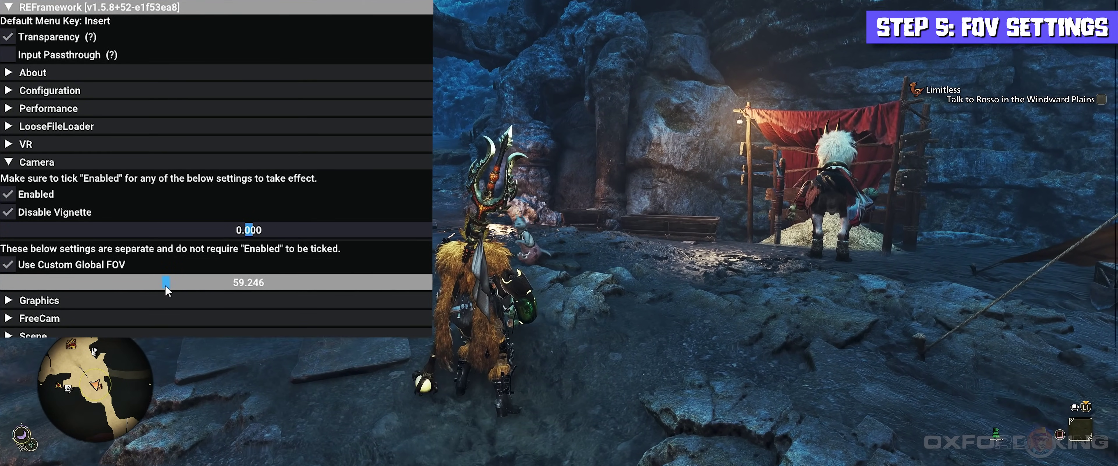